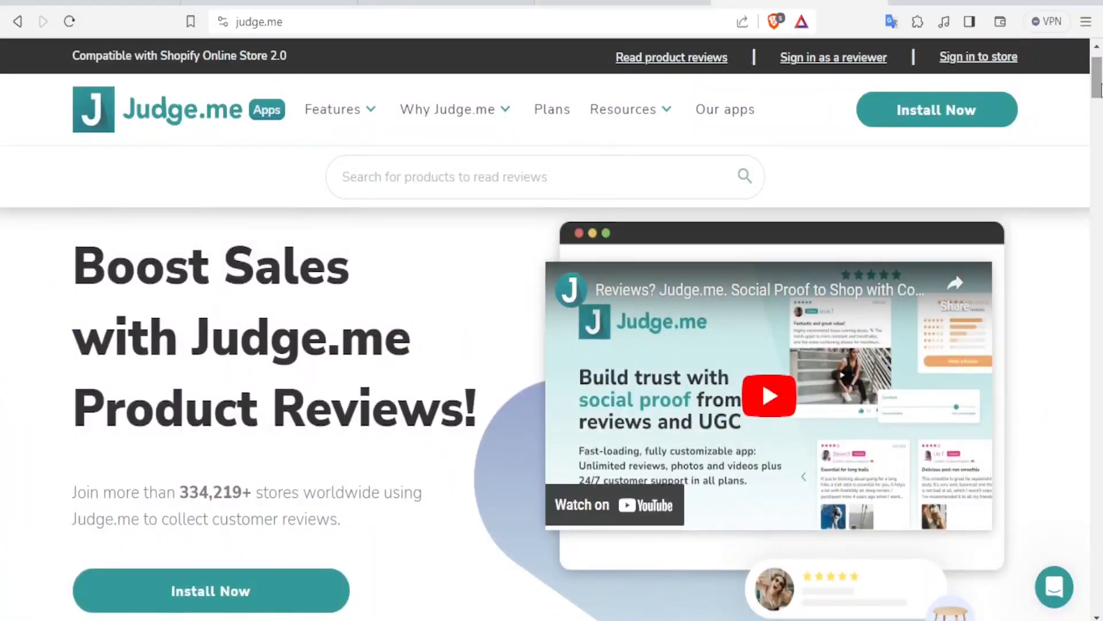
Step: Look over the Judge.me homepage, including its cards on the review app, pricing and customer support
scroll(1100, 89, "down", 1)
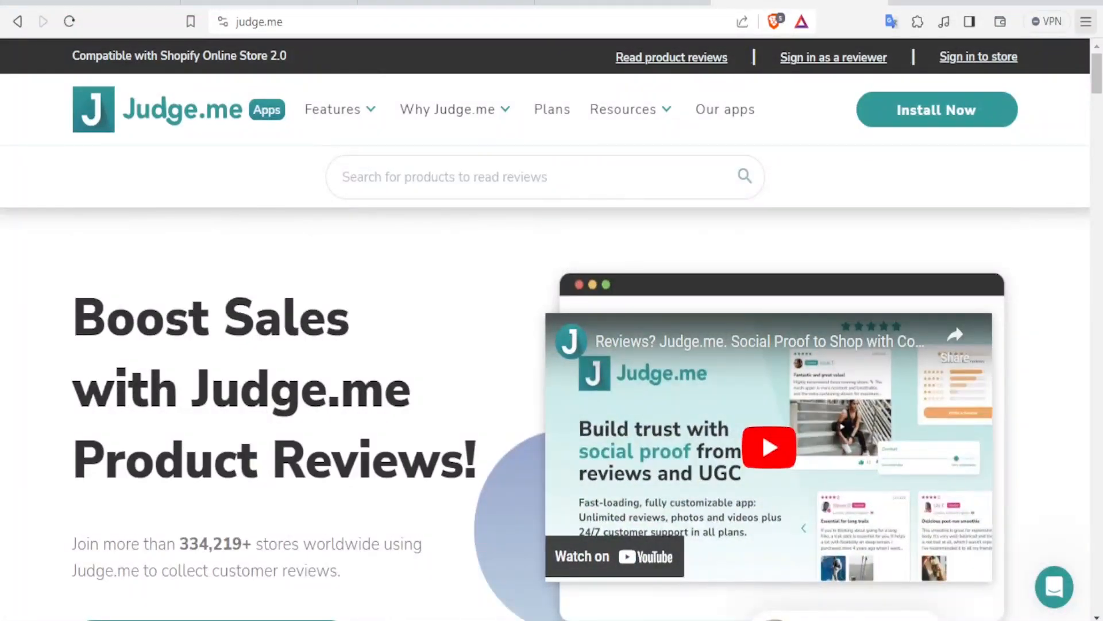
left_click_drag(1097, 72, 1098, 302)
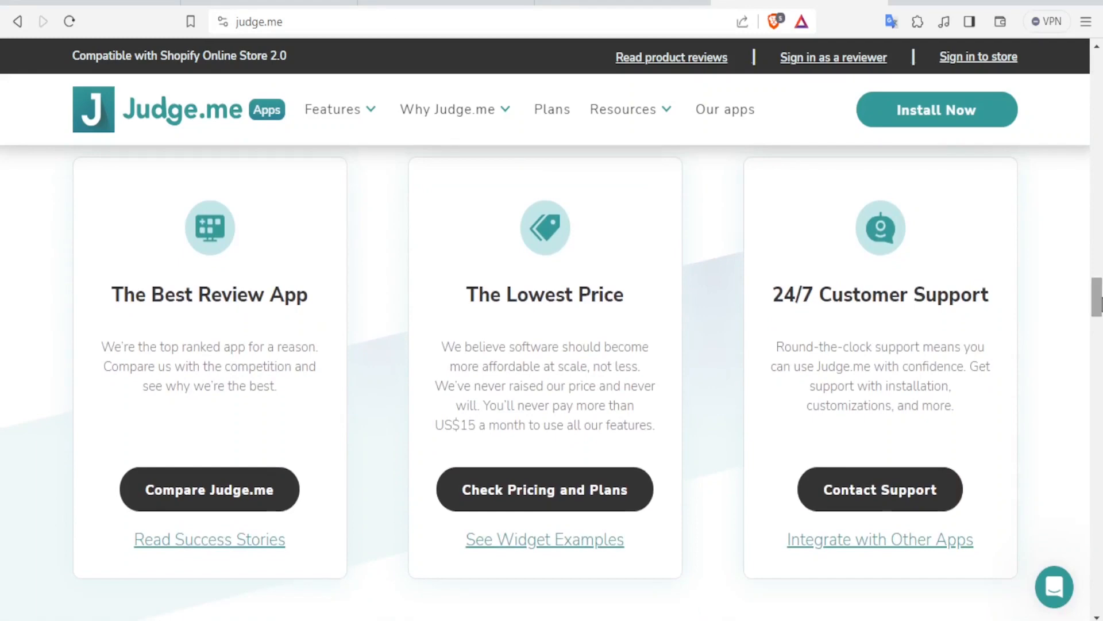
left_click_drag(1098, 299, 1086, 103)
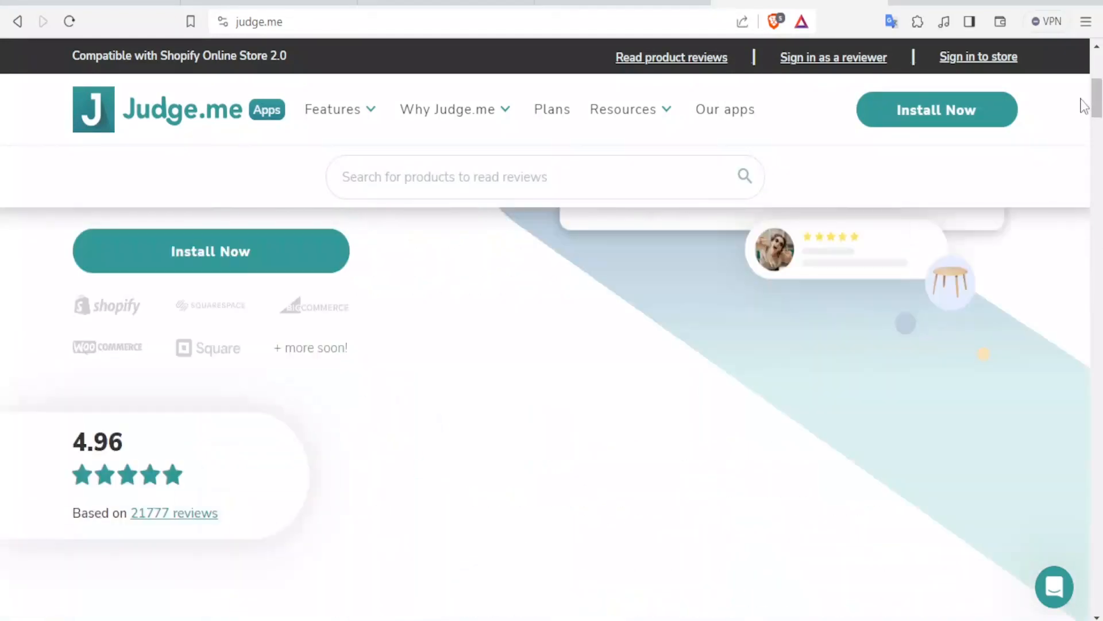
Step: Switch to the Shopify admin and open the Shopify App Store from the store's suggested apps
left_click(293, 2)
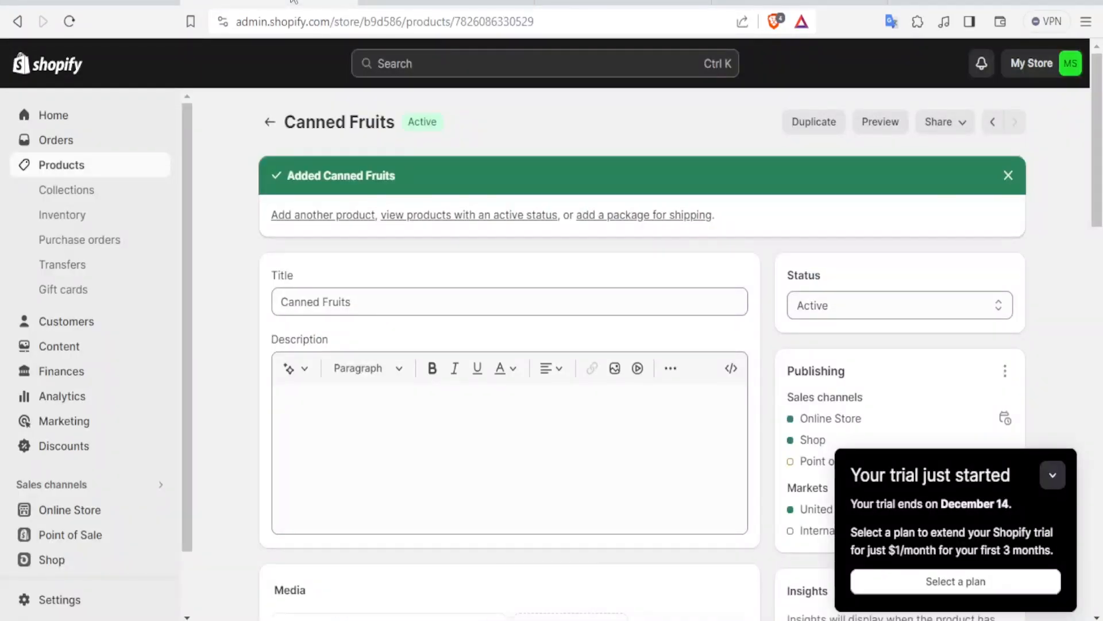
left_click(68, 118)
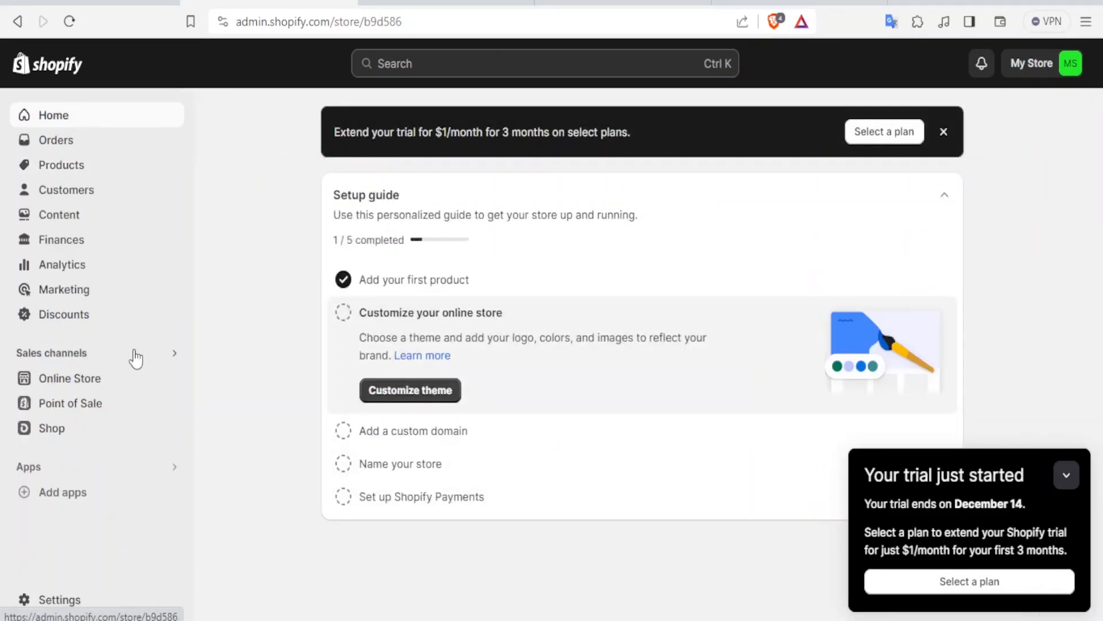
left_click(72, 496)
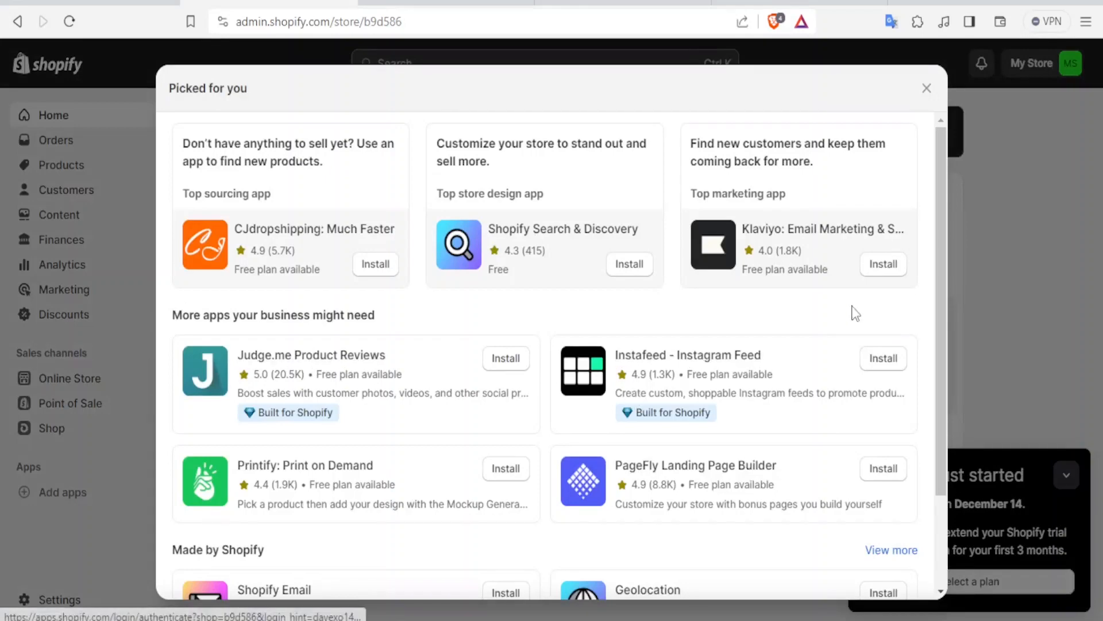
left_click_drag(936, 307, 950, 502)
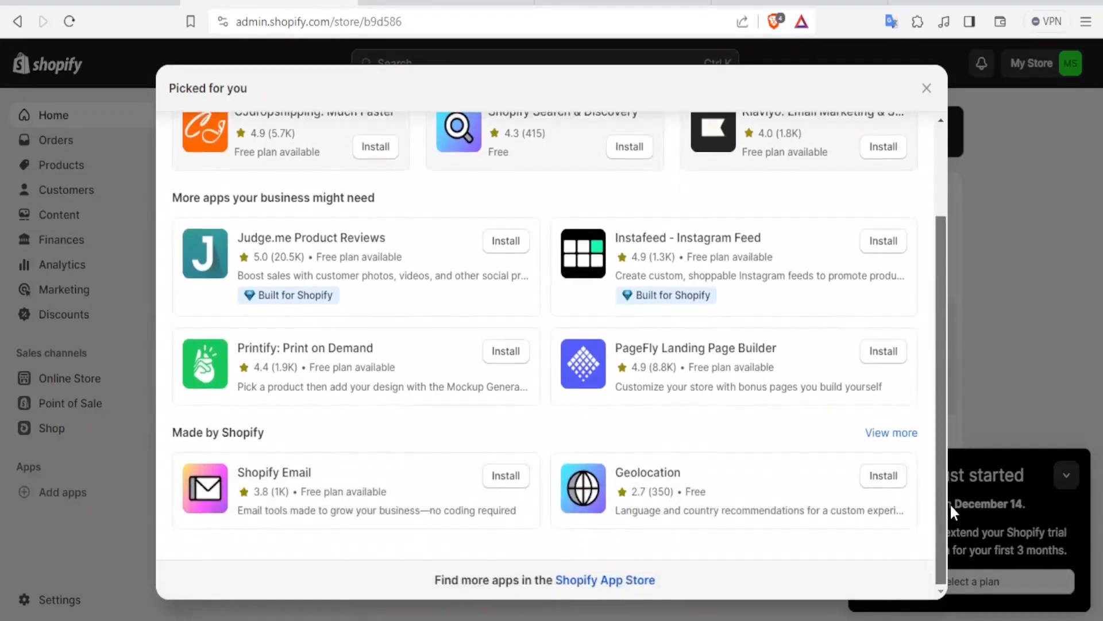
left_click(609, 582)
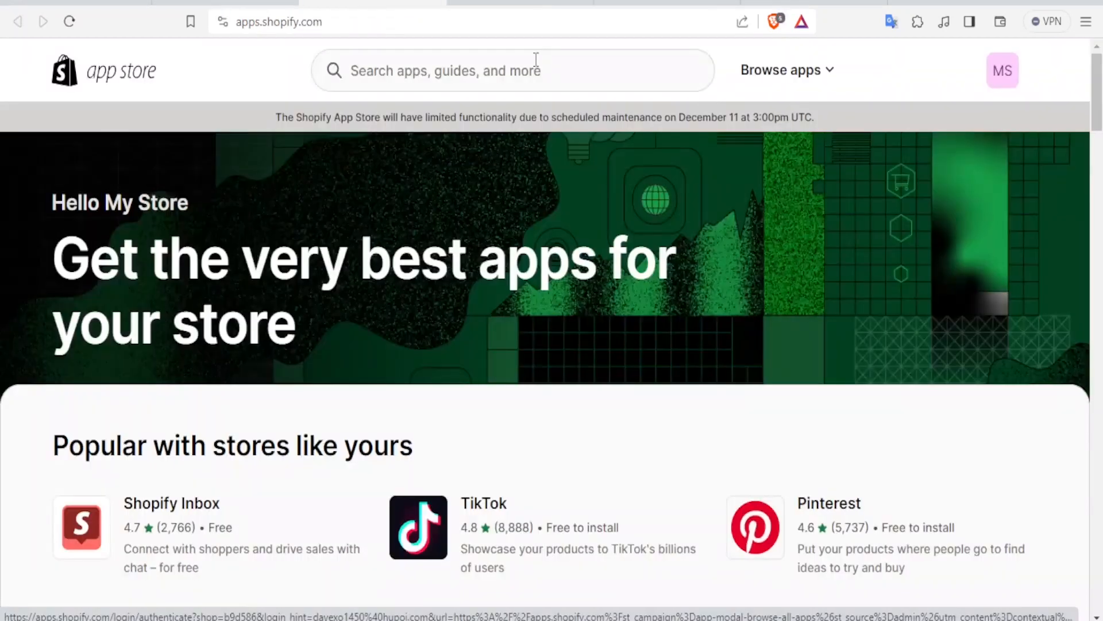
Step: Search the Shopify App Store for judge.me using the suggested search term
left_click(519, 74)
type("iu")
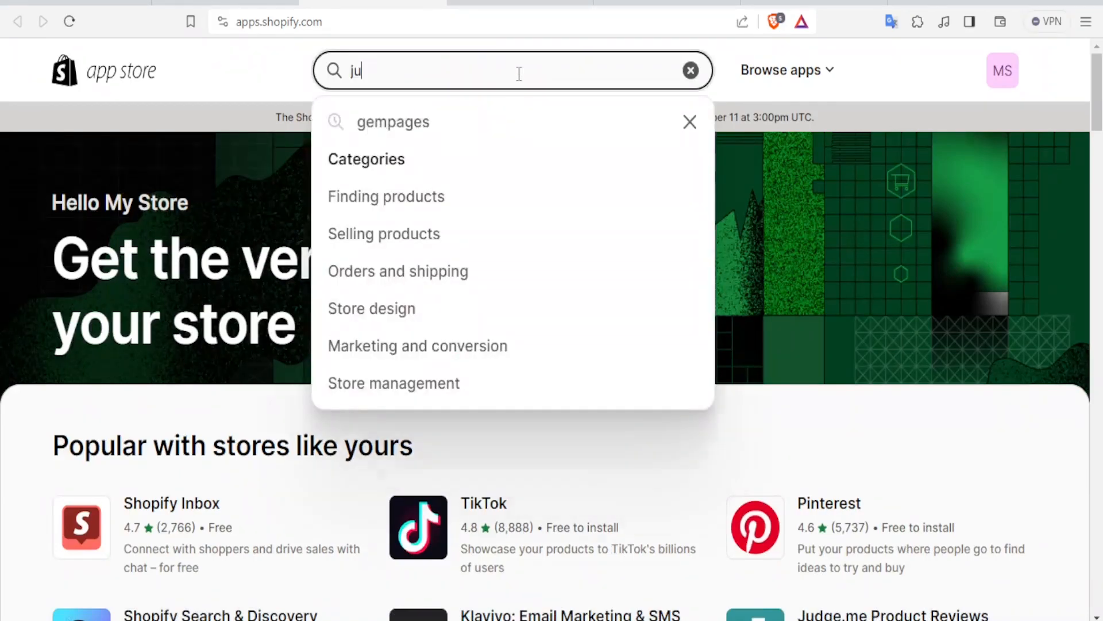
type("dge")
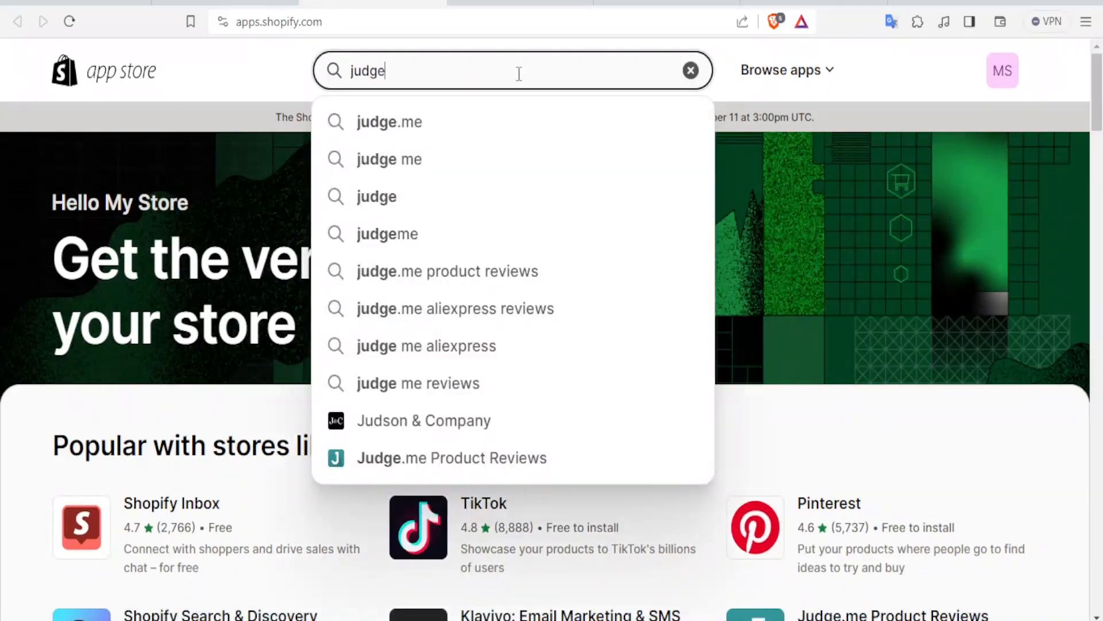
left_click(422, 123)
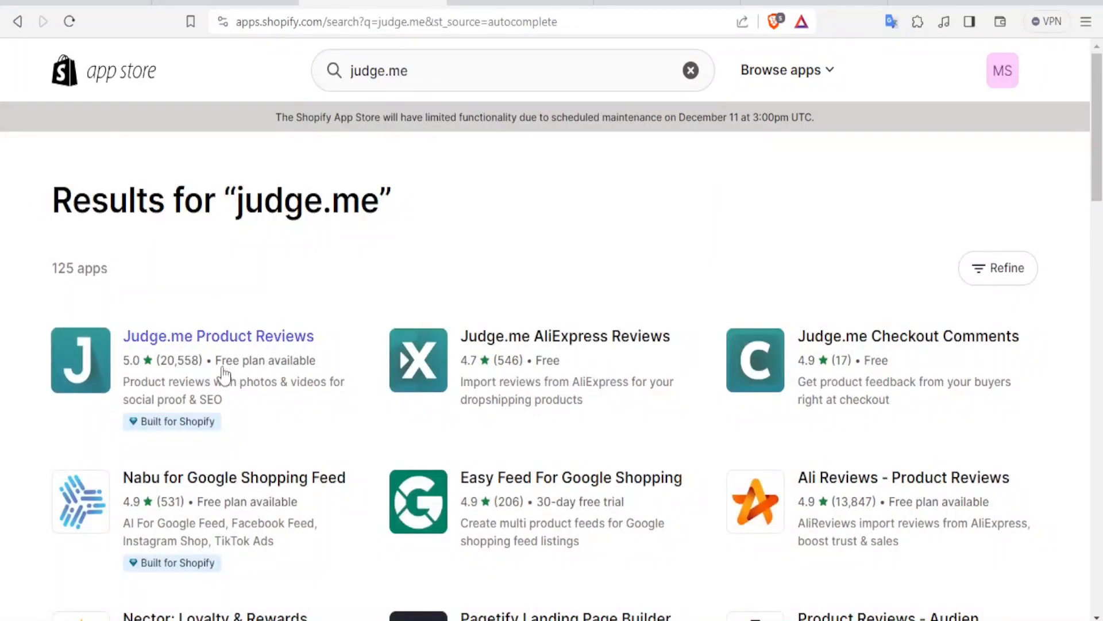
Step: Open the Judge.me Product Reviews listing and install the app on the store
left_click(79, 359)
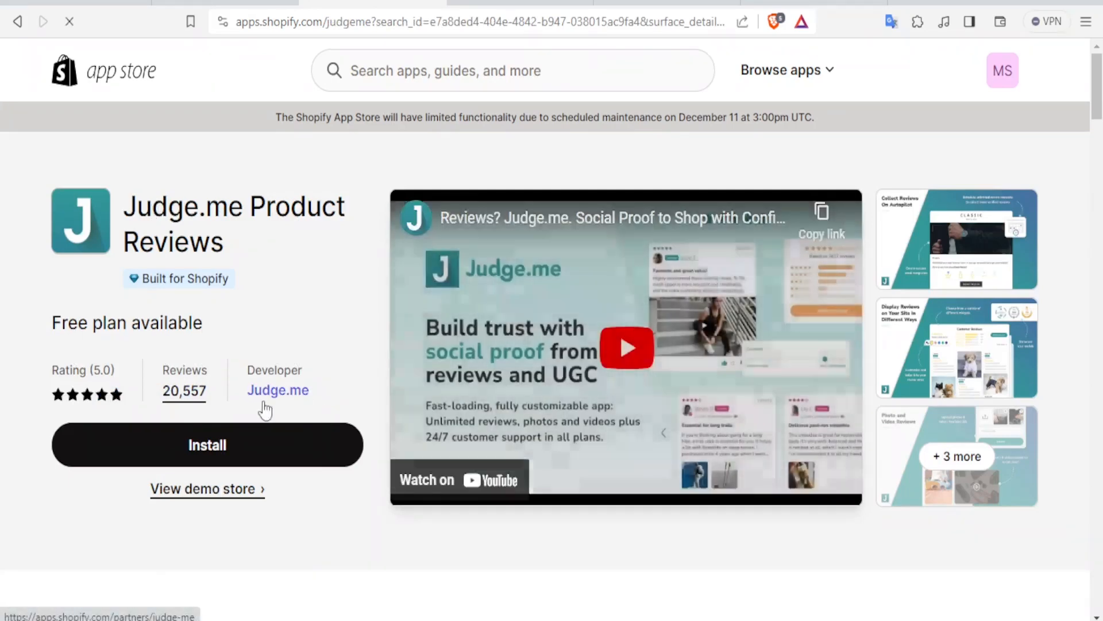
left_click(210, 447)
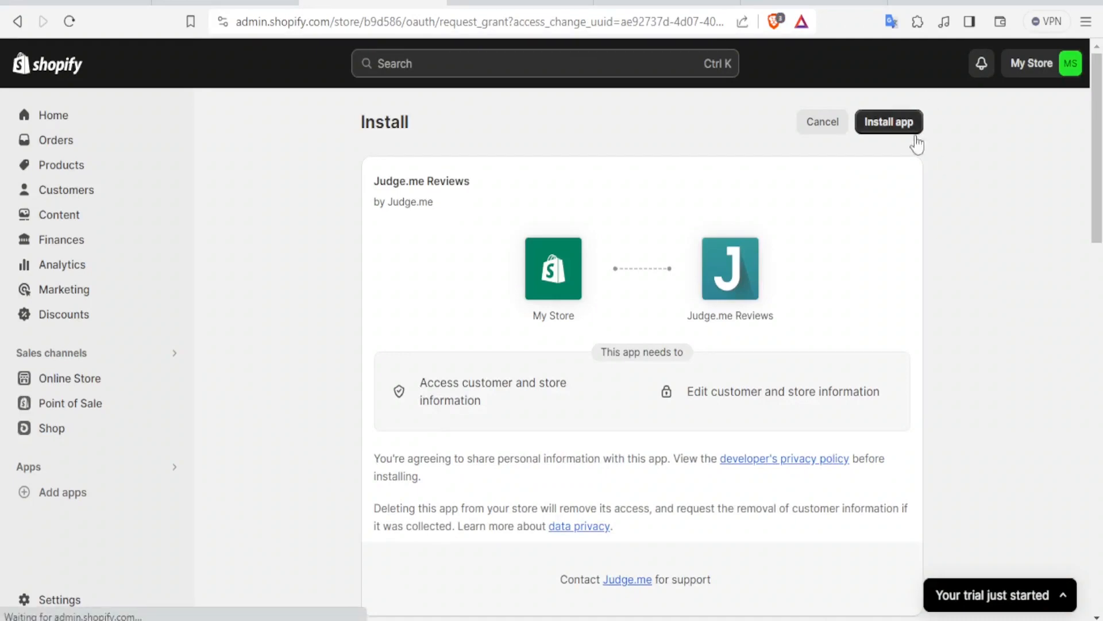
left_click(885, 124)
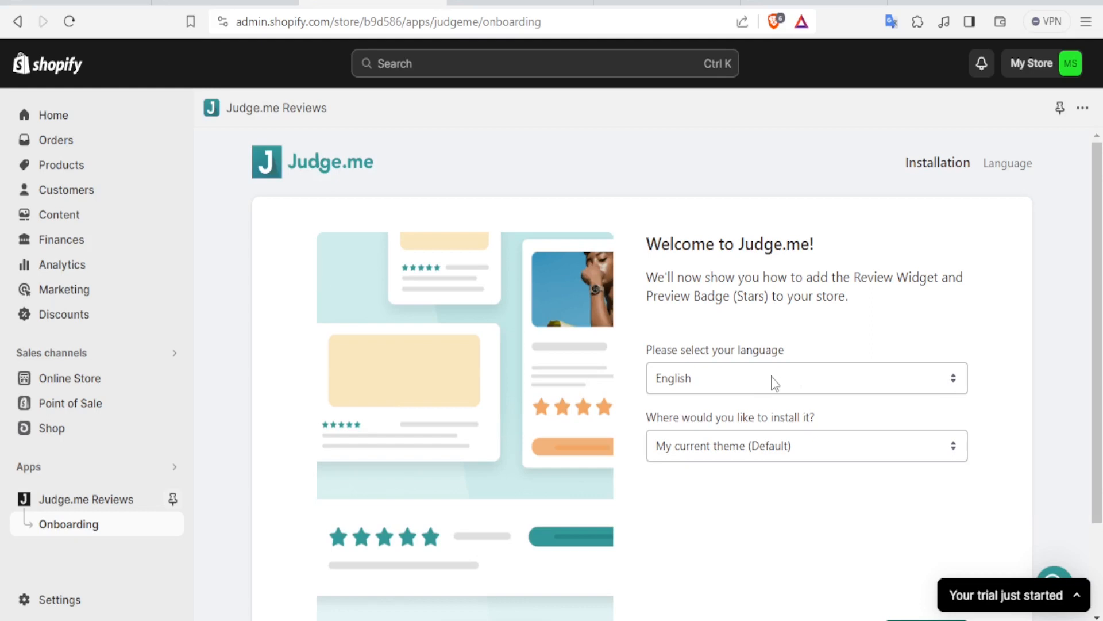
Step: Choose My current theme (Default) as the Judge.me installation location and start the setup
left_click(957, 450)
left_click(749, 470)
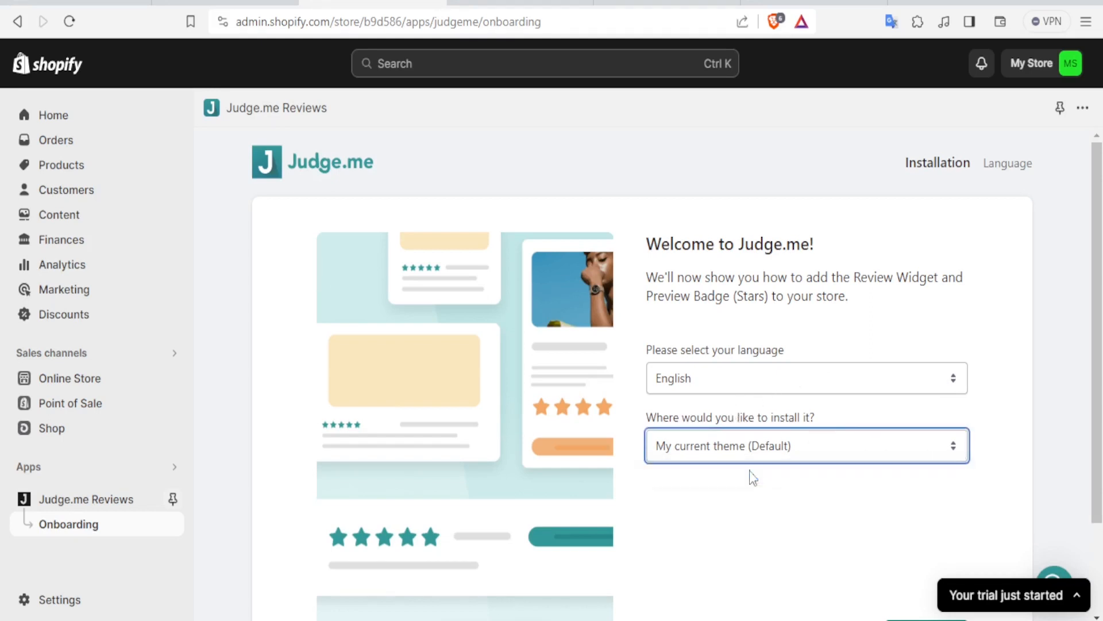
left_click_drag(1097, 241, 1099, 325)
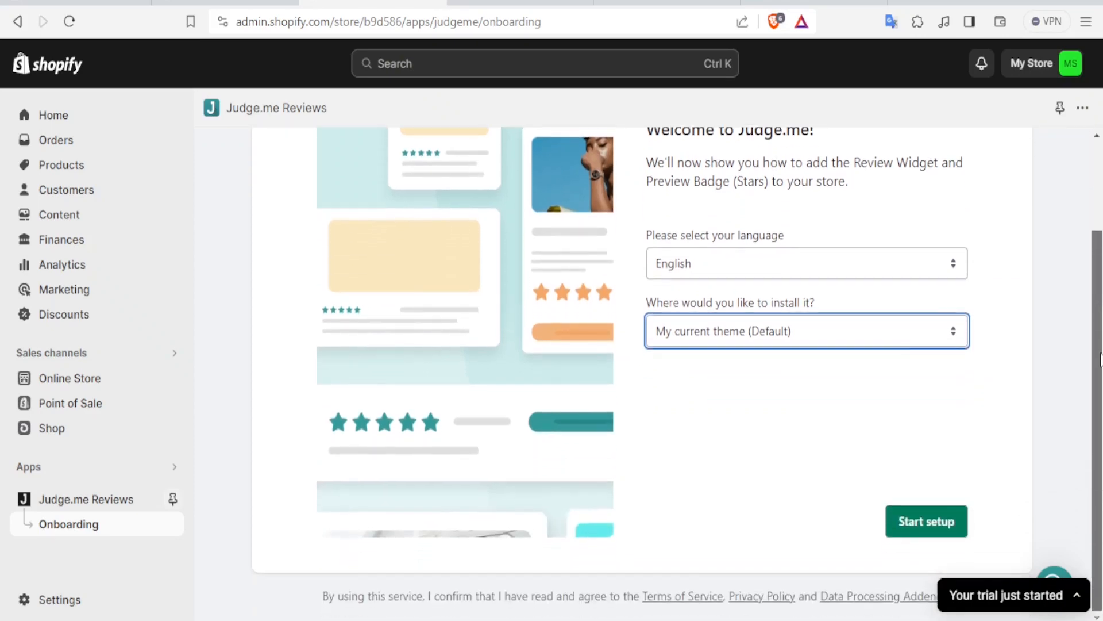
left_click(922, 526)
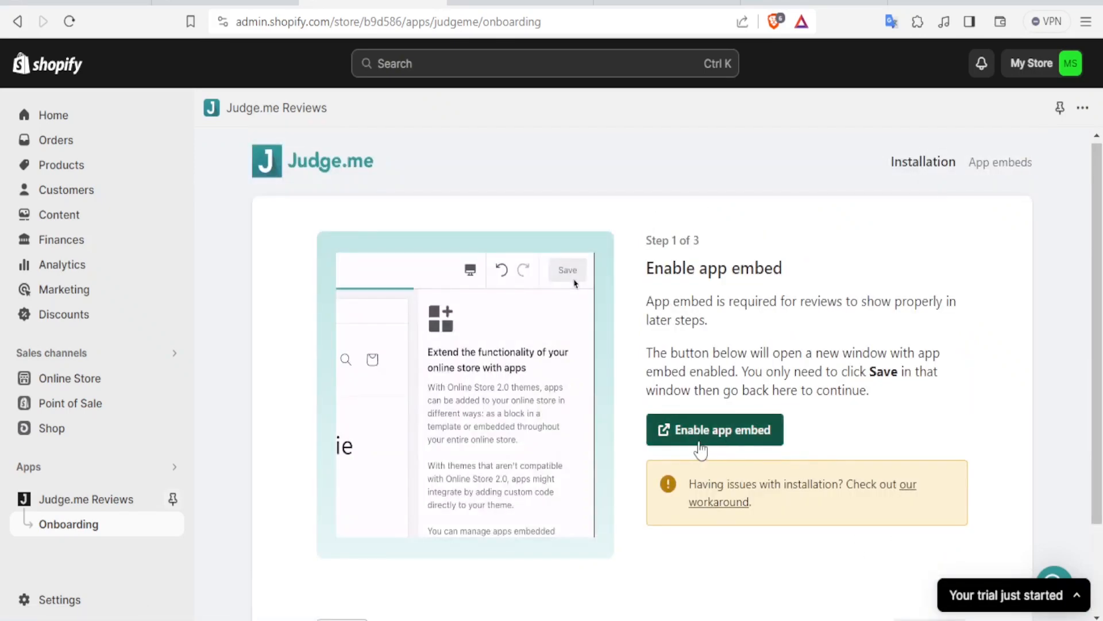
Step: Enable the Judge.me app embed and add the Review Widget to the Default product template
left_click(702, 437)
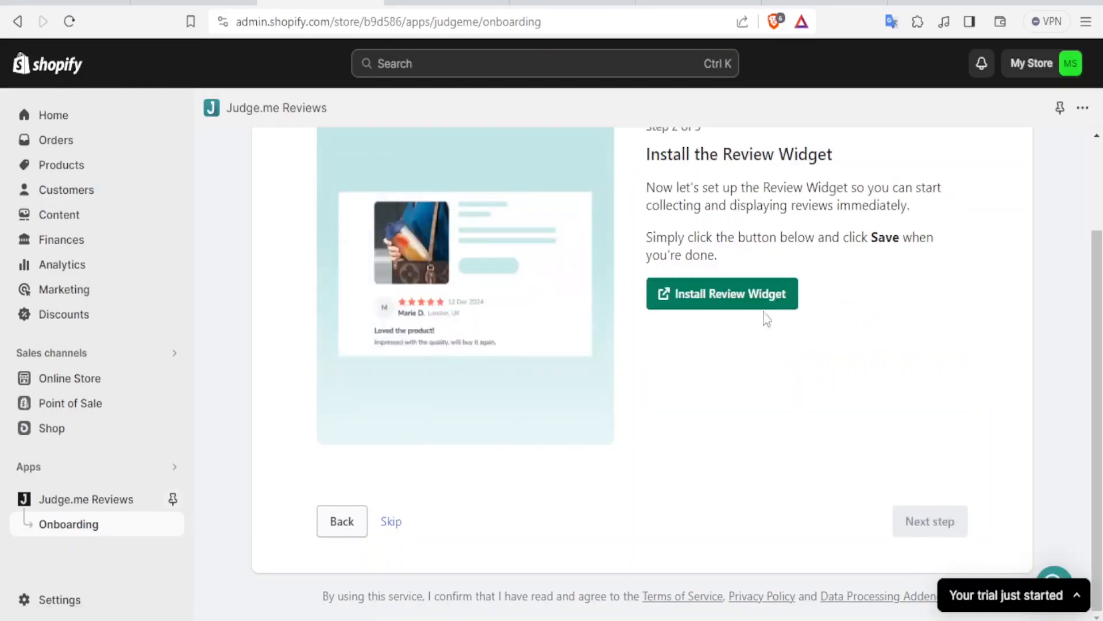
left_click(735, 303)
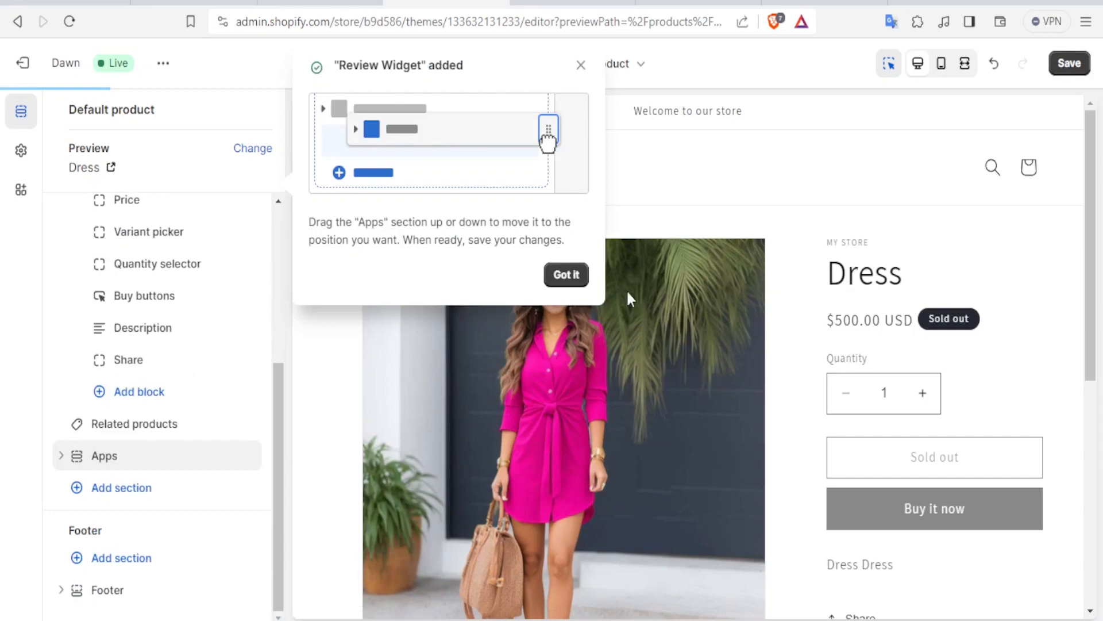
left_click(581, 279)
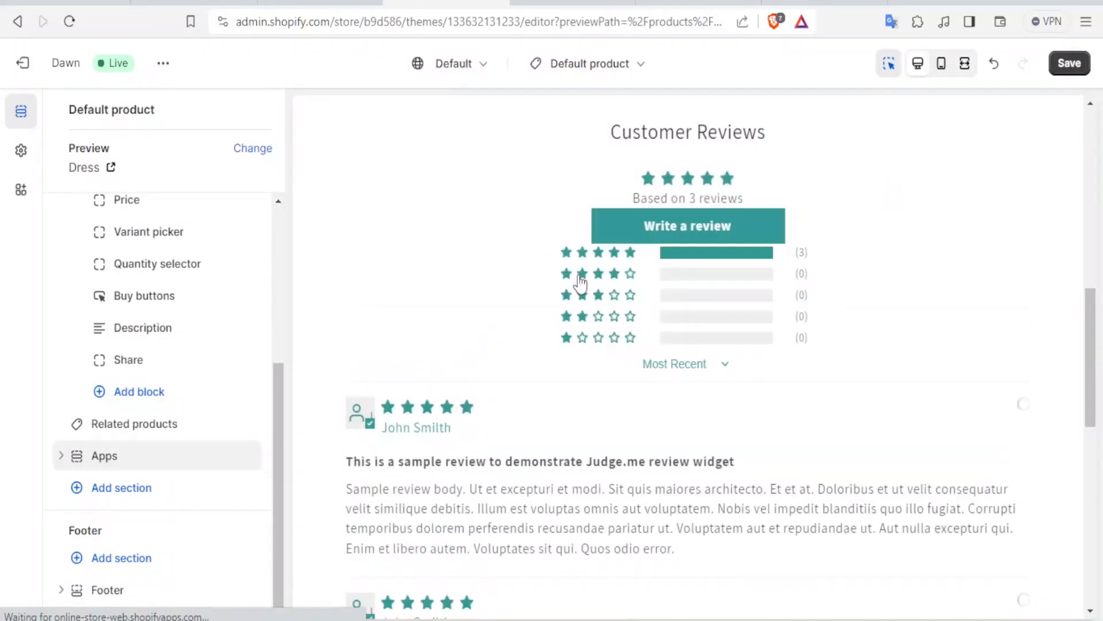
Step: Examine the Dress product page preview, from the product information through the Customer Reviews widget to the footer
left_click_drag(1091, 319, 1091, 114)
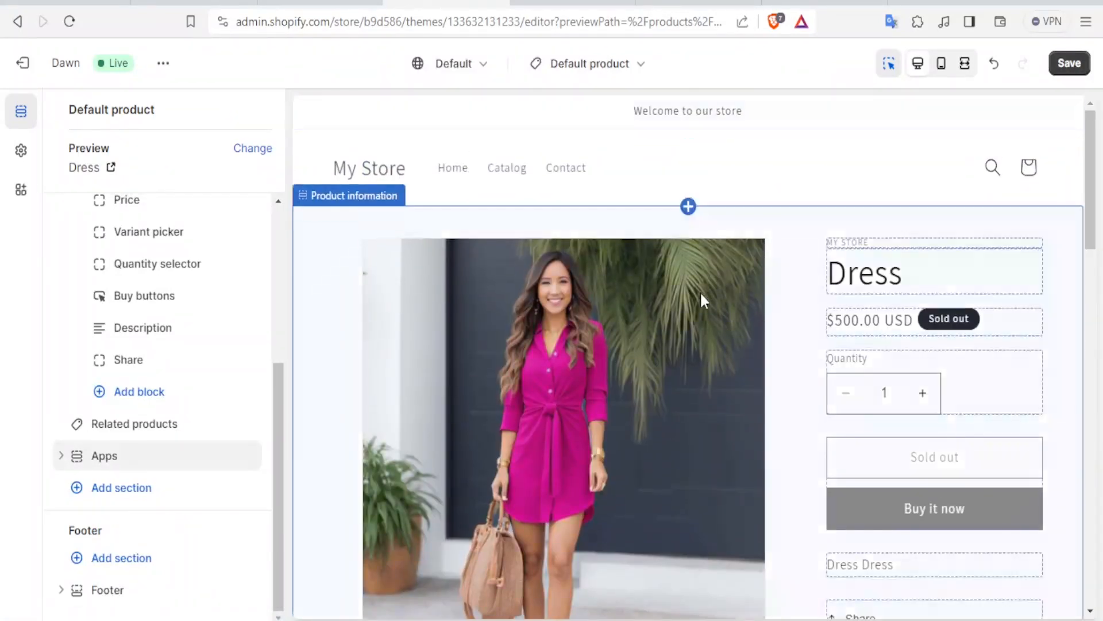
left_click_drag(1092, 178, 1092, 218)
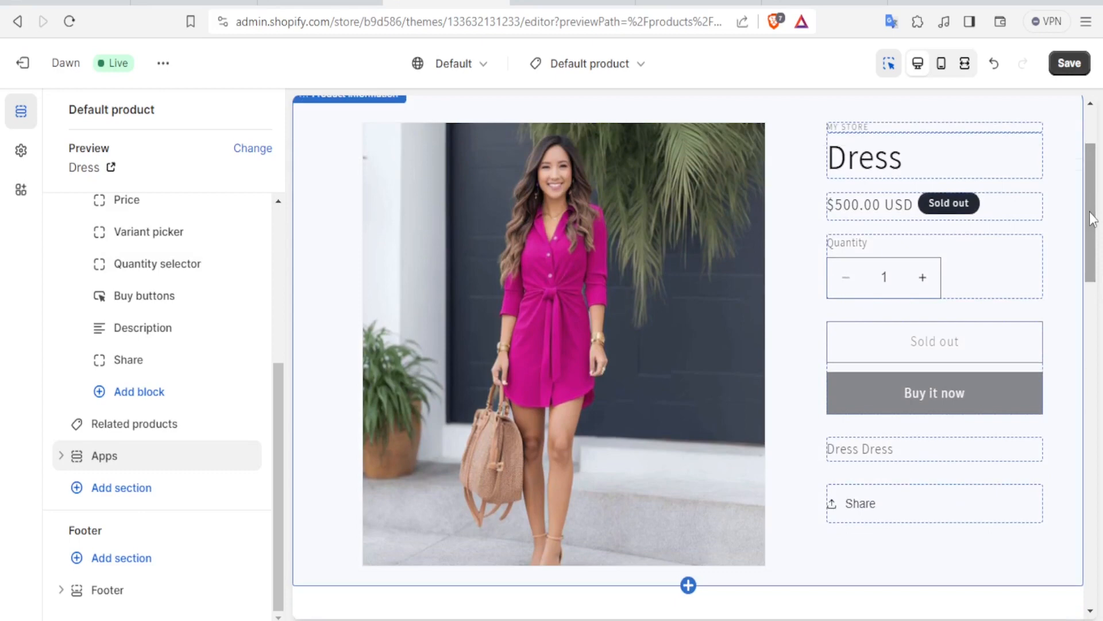
left_click_drag(1092, 219, 1092, 241)
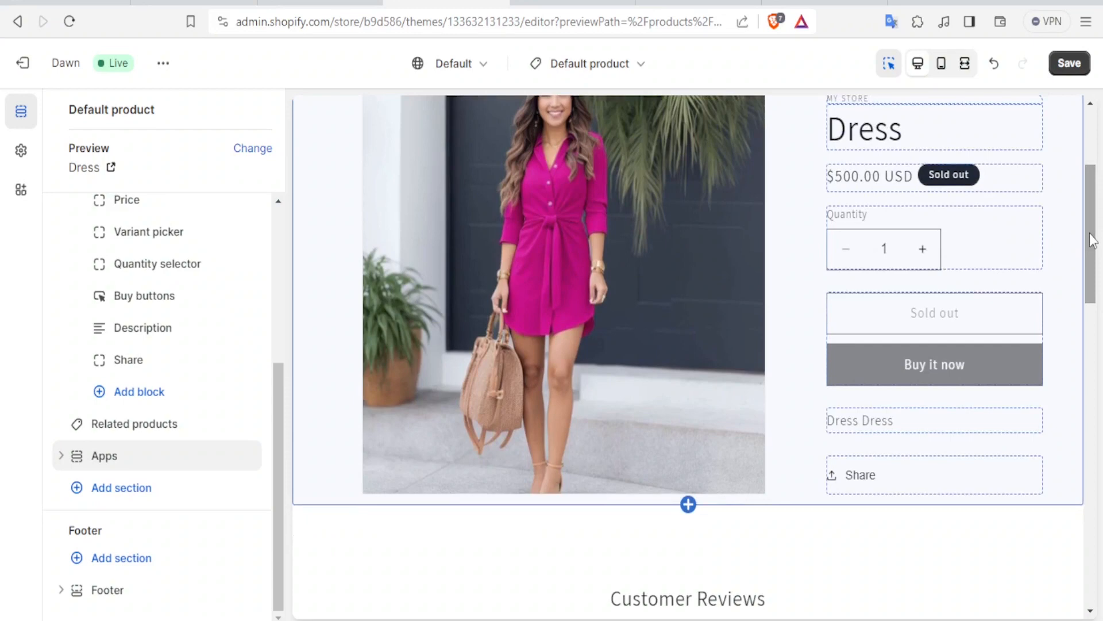
scroll(1092, 240, "down", 2)
left_click_drag(1092, 241, 1091, 316)
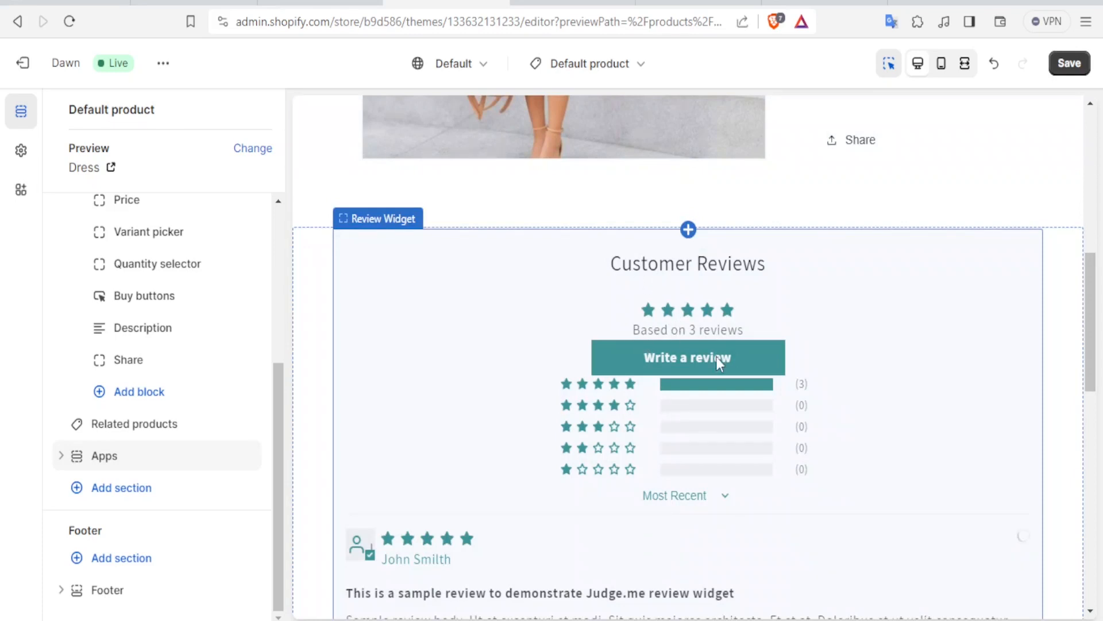
left_click_drag(1098, 321, 1097, 411)
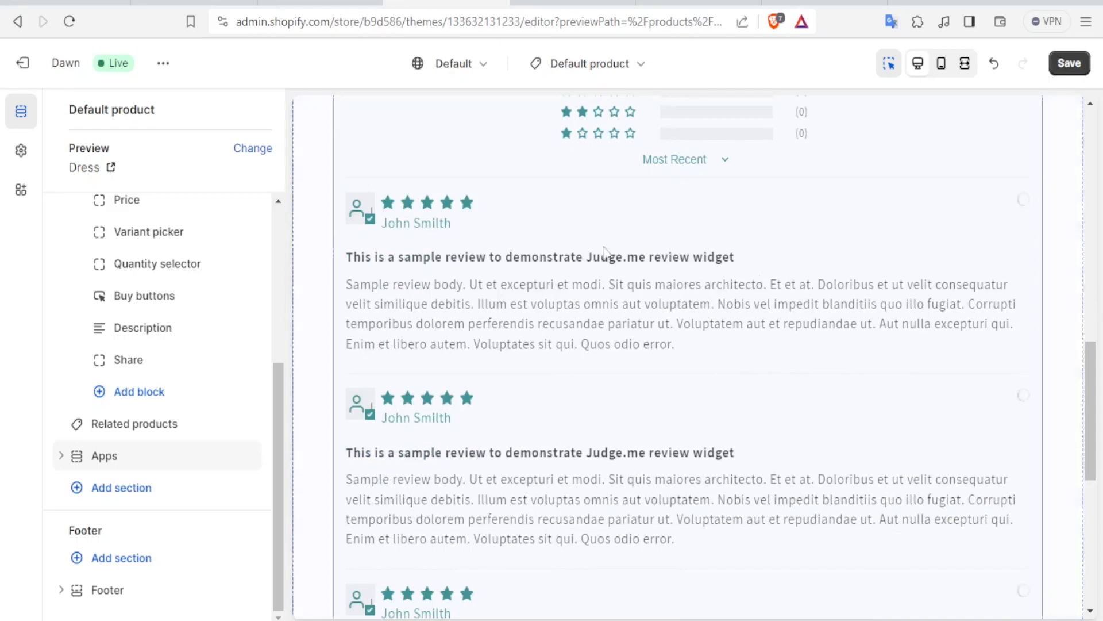
left_click_drag(1097, 368, 1097, 329)
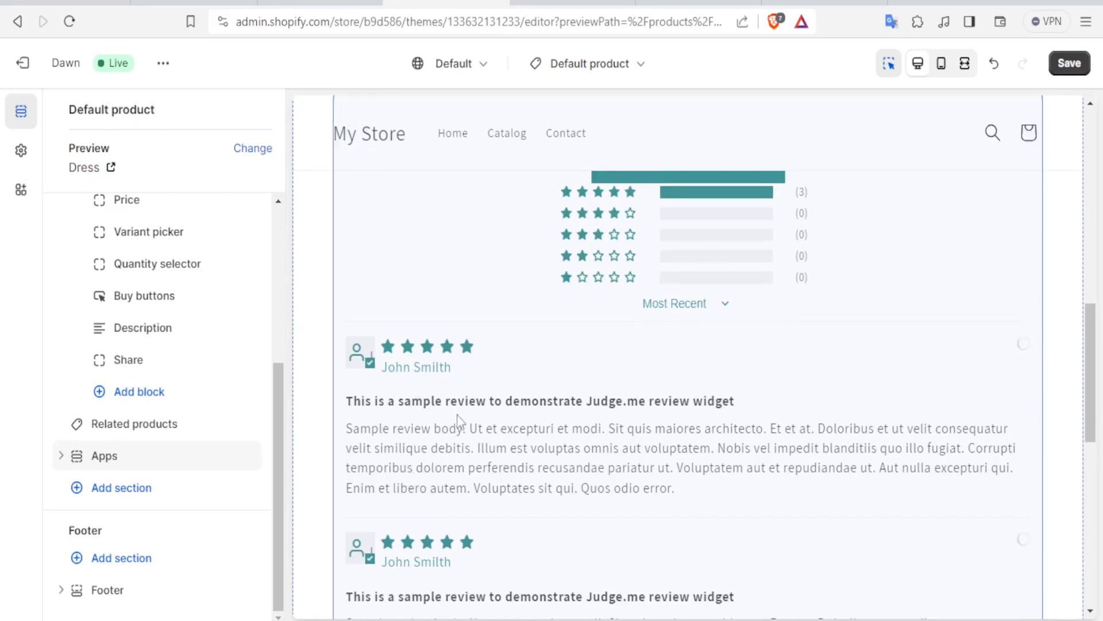
scroll(457, 415, "down", 3)
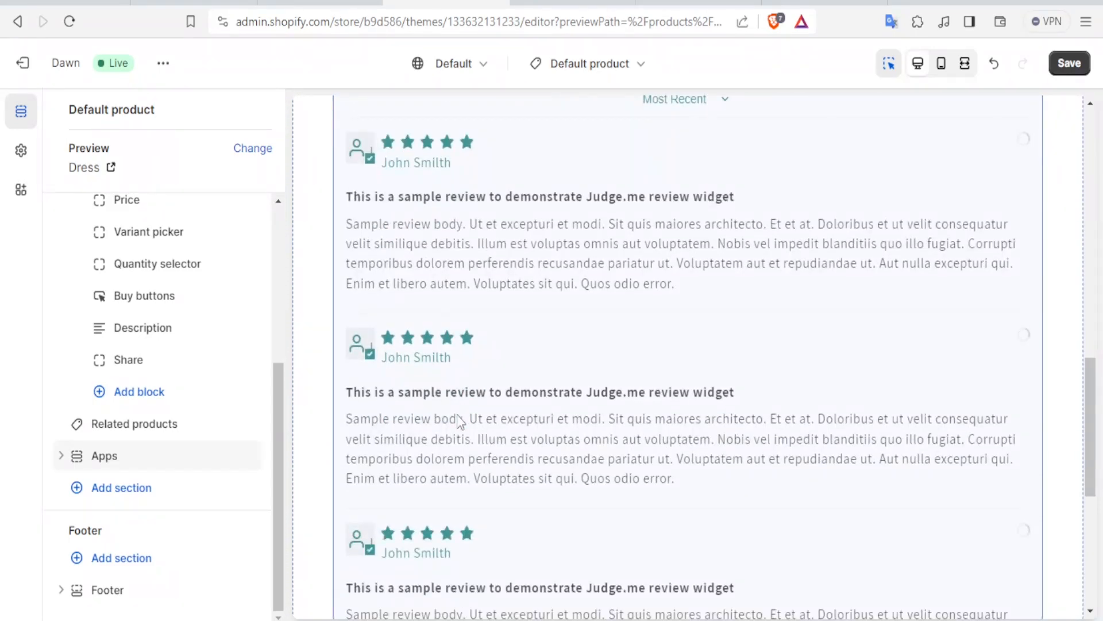
scroll(457, 415, "down", 5)
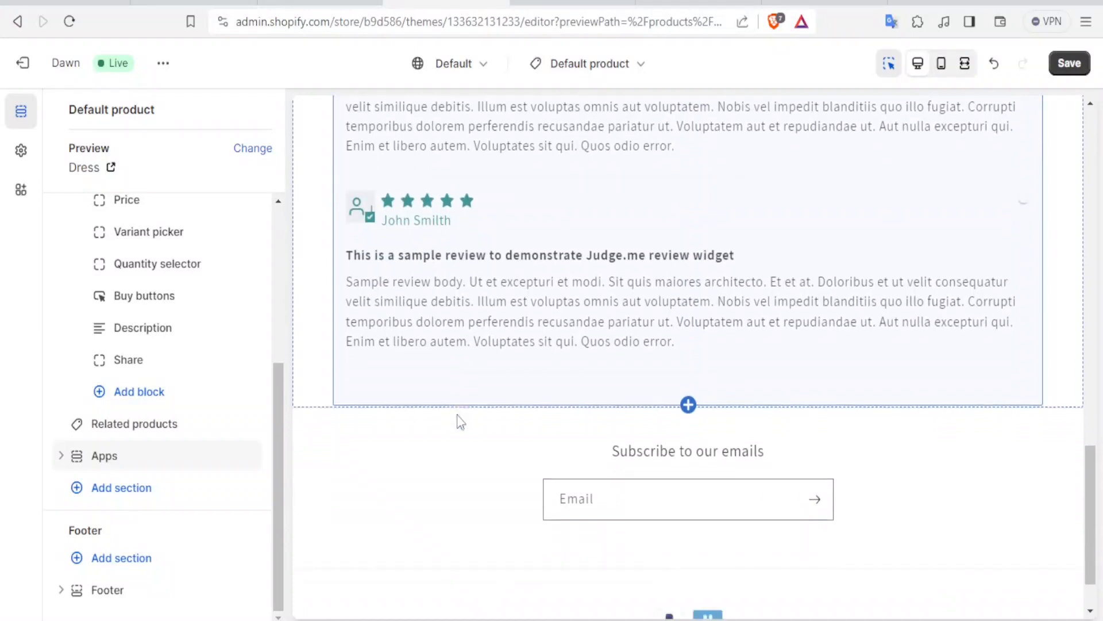
scroll(460, 422, "down", 1)
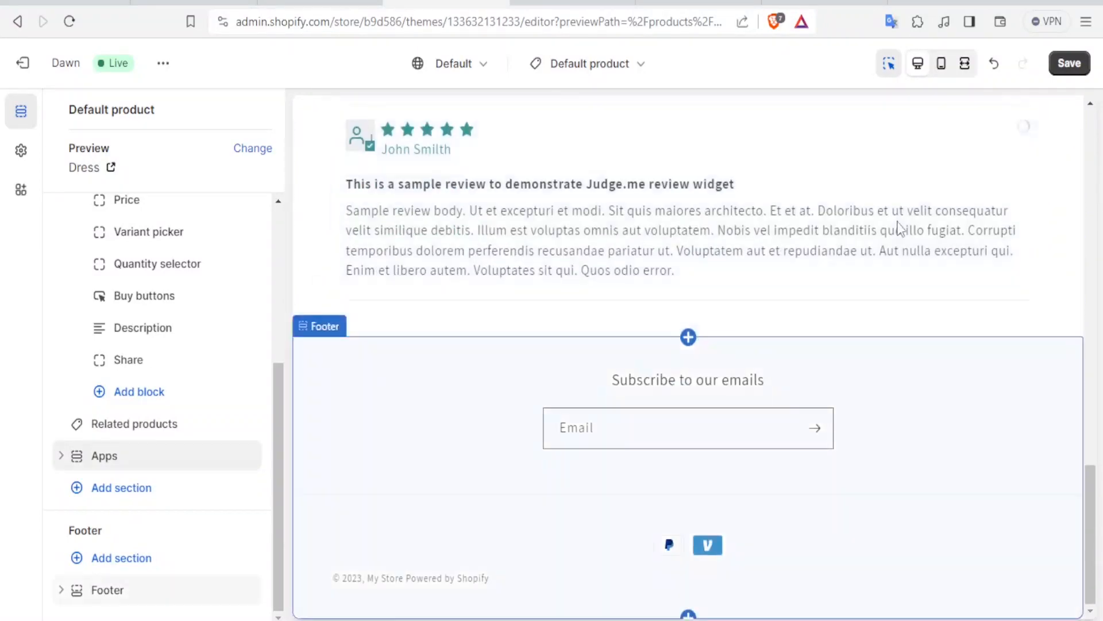
Step: Save the Review Widget in the theme and continue the Judge.me onboarding to the Preview Badge step
left_click(1066, 66)
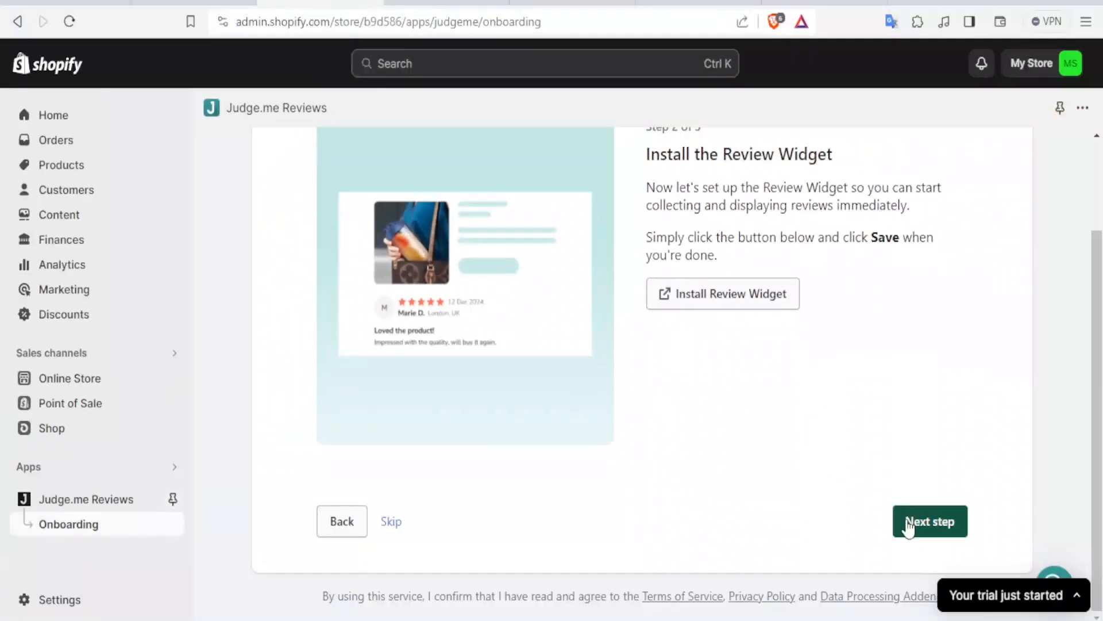
left_click(912, 523)
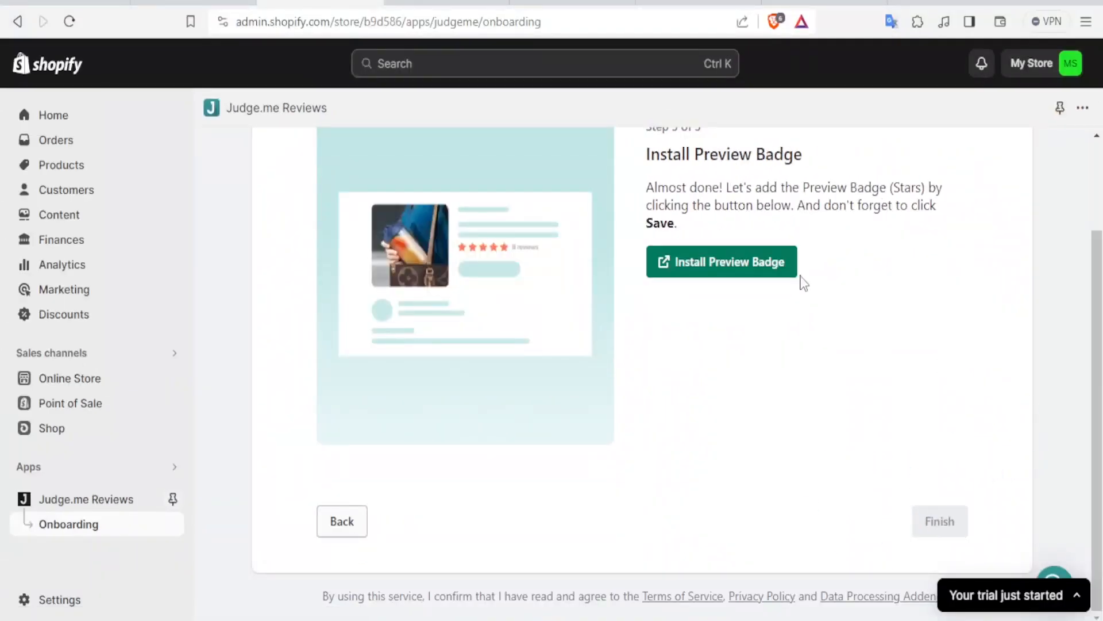
Step: Install the Judge.me Preview Badge and finish the onboarding
left_click(722, 270)
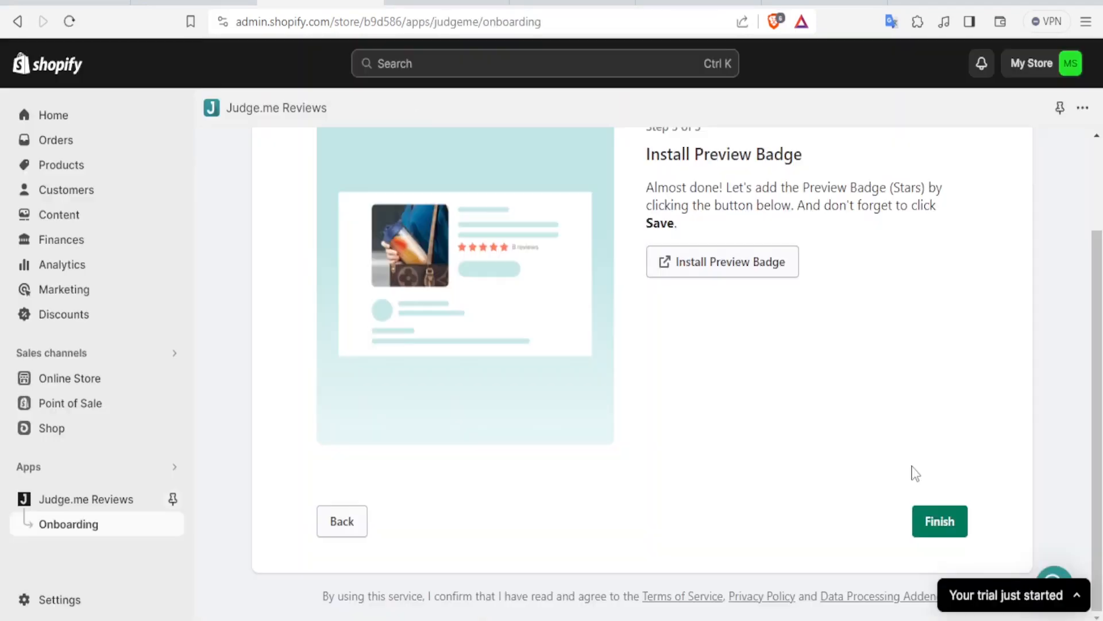
left_click(934, 517)
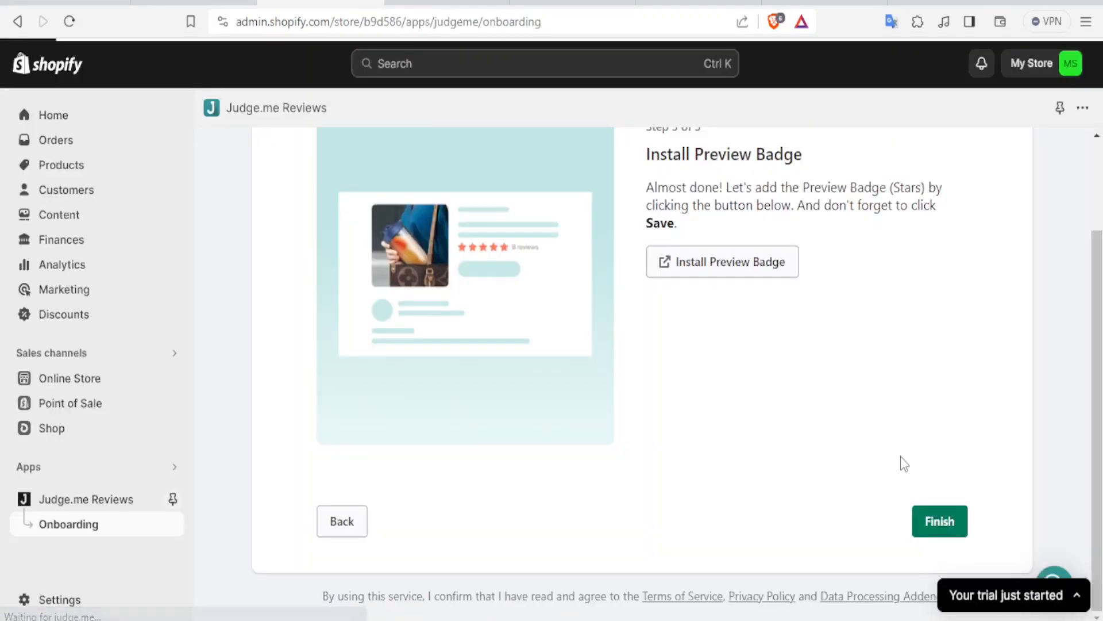
left_click(947, 522)
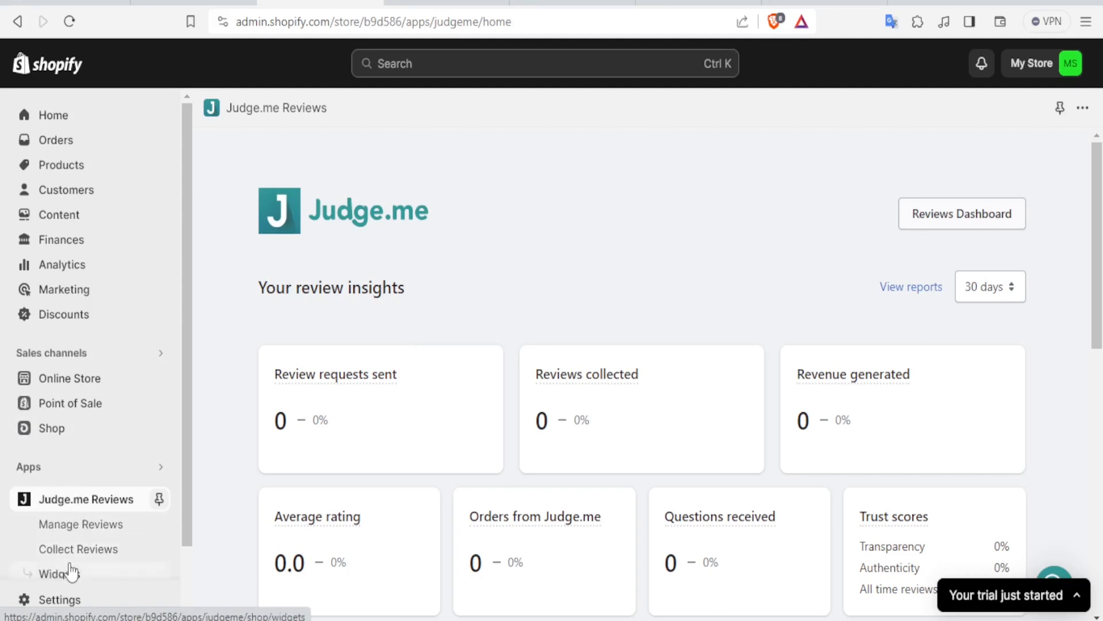
Step: Open the Reviews Dashboard and examine its product reviews list and the full list of all reviews
left_click_drag(190, 448, 192, 494)
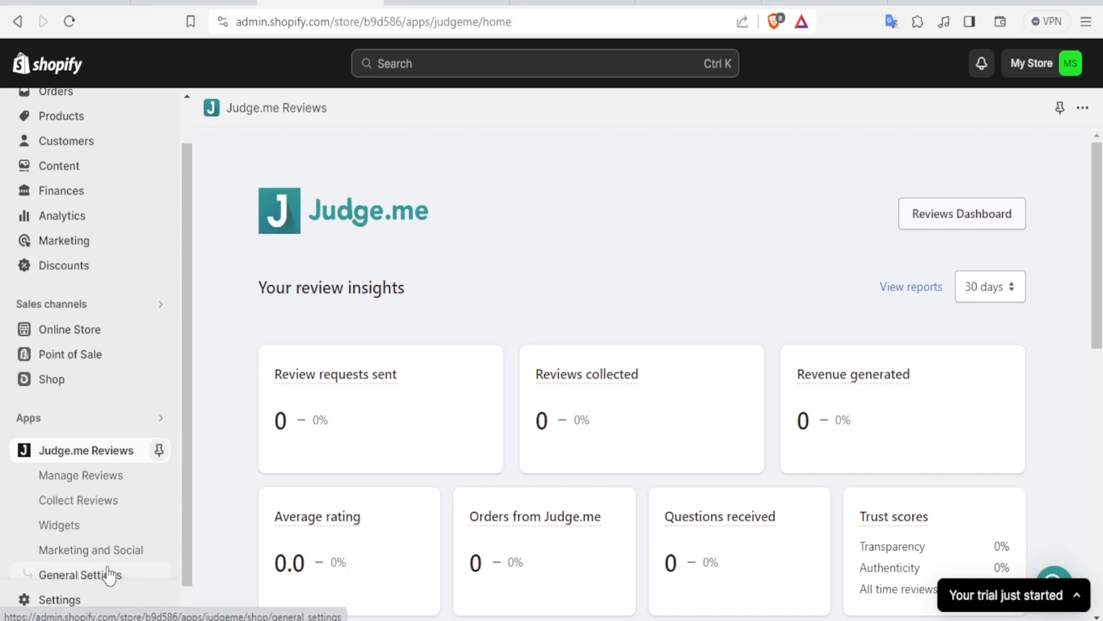
mouse_move(1098, 242)
left_mouse_down()
mouse_move(1099, 413)
mouse_move(1099, 228)
left_mouse_up()
left_click(958, 221)
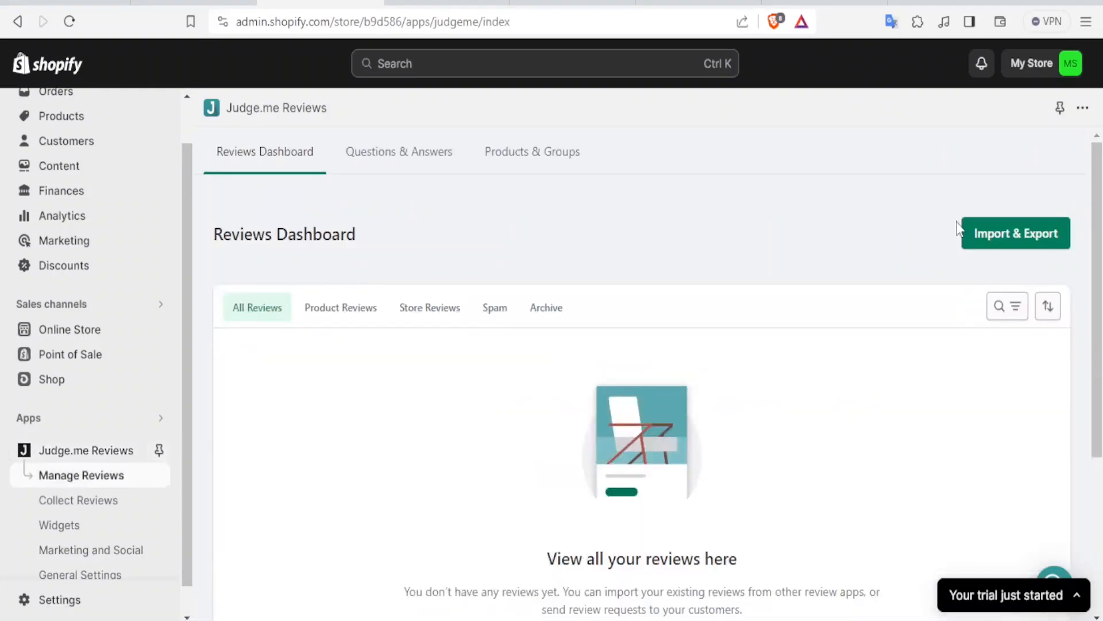
left_click_drag(1094, 185, 1094, 253)
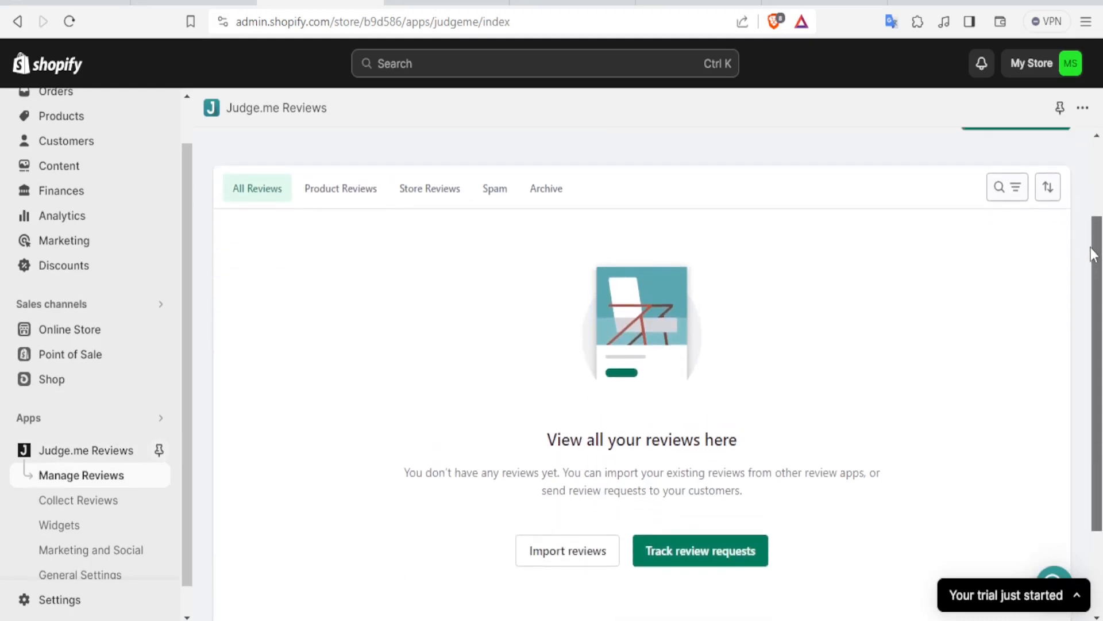
left_click(348, 200)
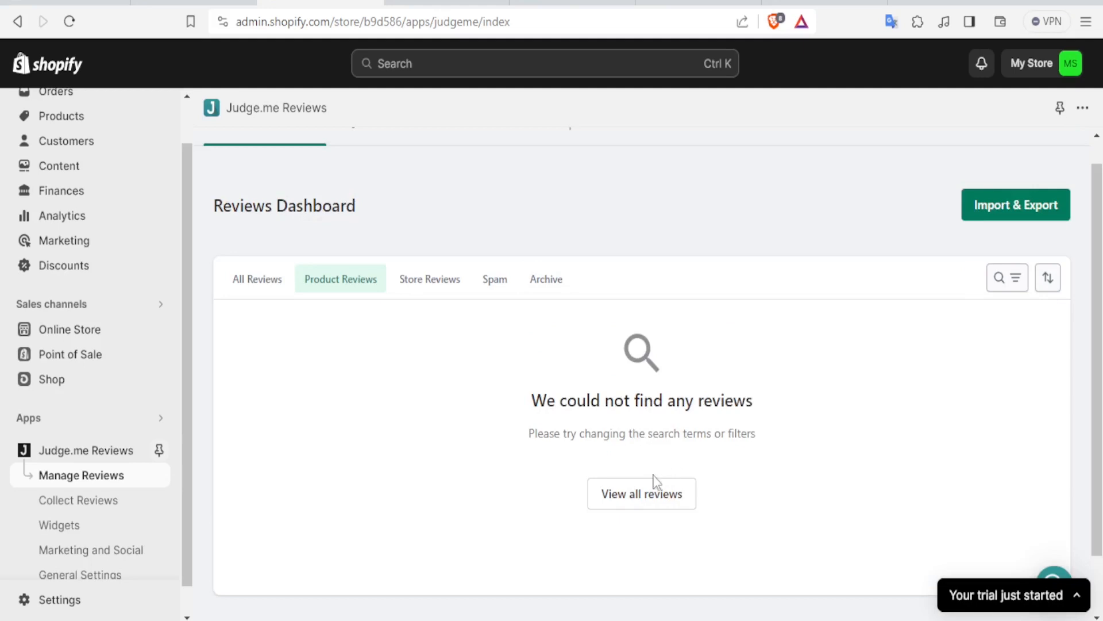
left_click(635, 506)
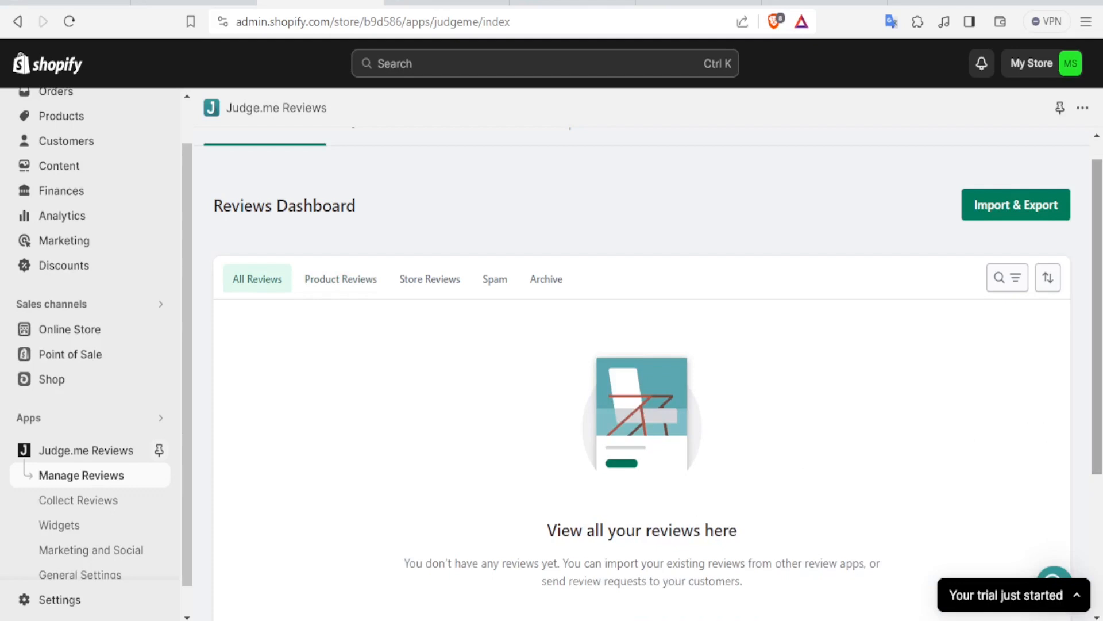
scroll(1098, 224, "down", 1)
left_click_drag(1099, 224, 1099, 320)
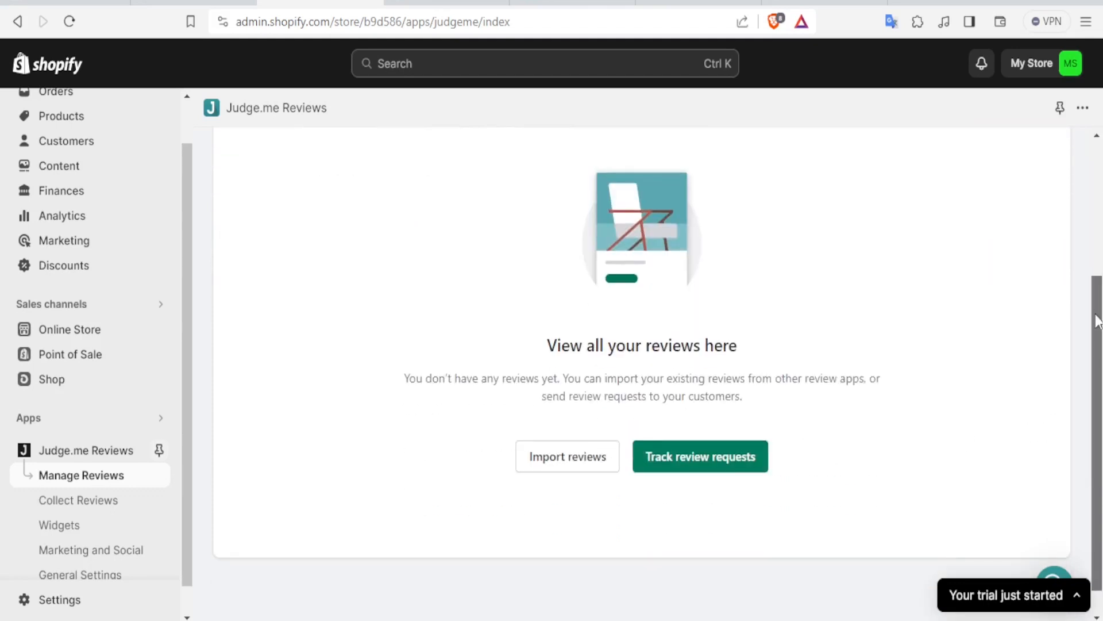
Step: Return to Manage Reviews and view the Products & Groups page with its product list
left_click(92, 450)
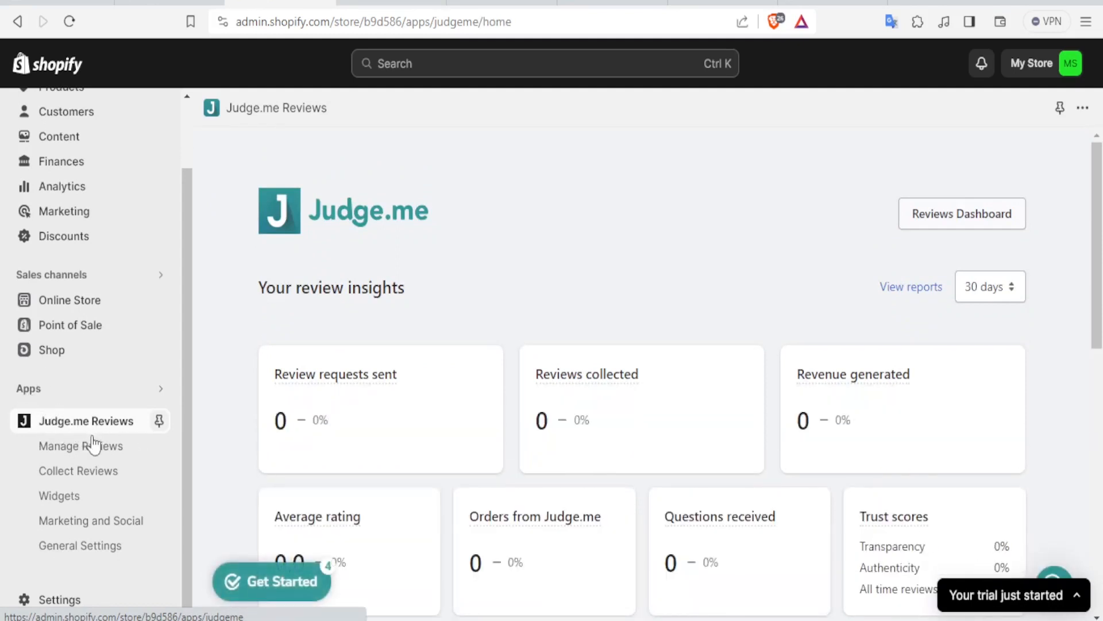
left_click(75, 448)
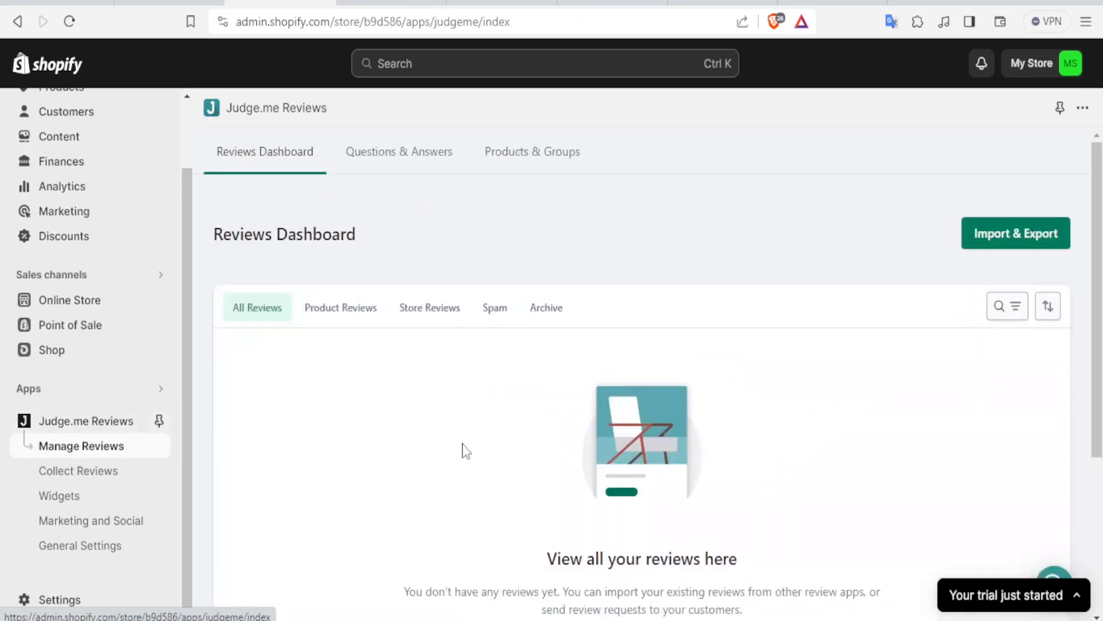
left_click(408, 152)
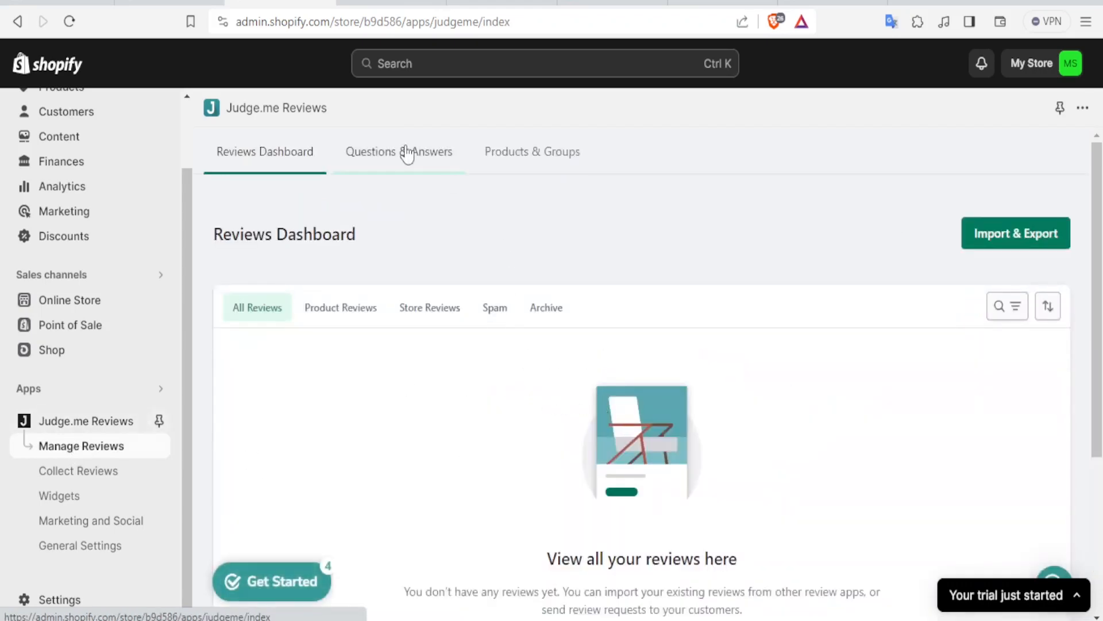
left_click(533, 167)
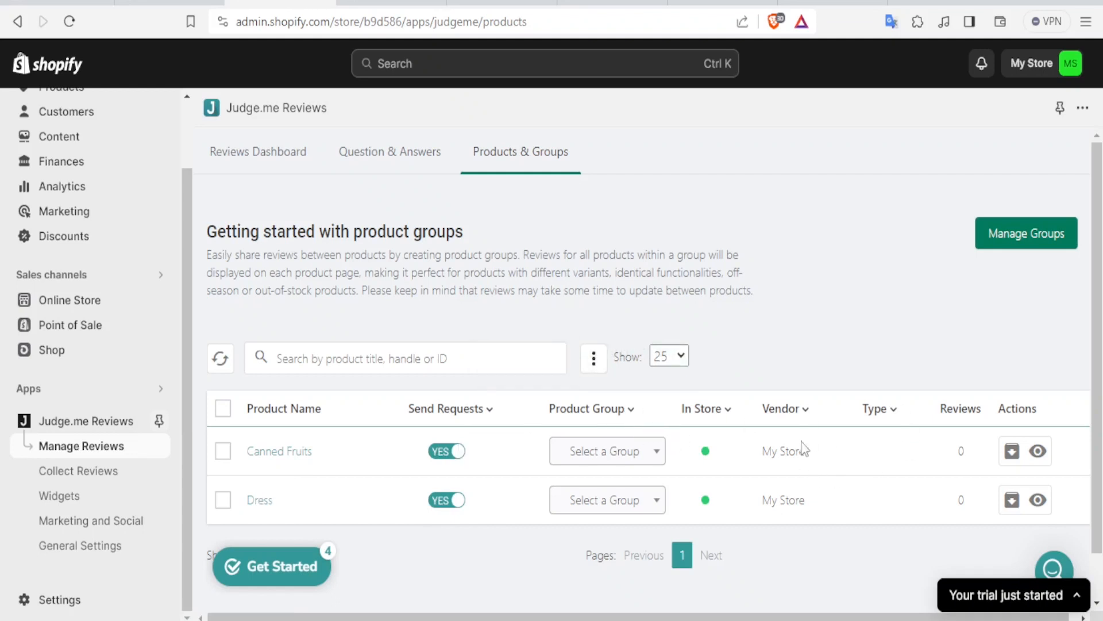
Step: View the request history under Collect Reviews and the additional actions offered for review requests
left_click(81, 472)
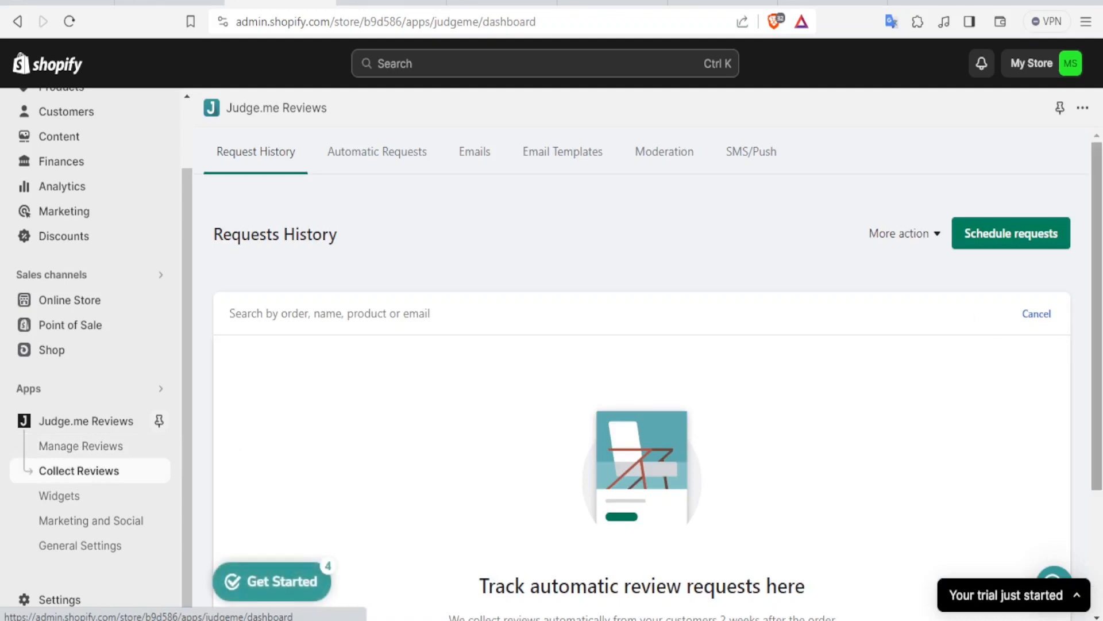
scroll(1100, 205, "down", 1)
scroll(1100, 205, "up", 1)
left_click(936, 237)
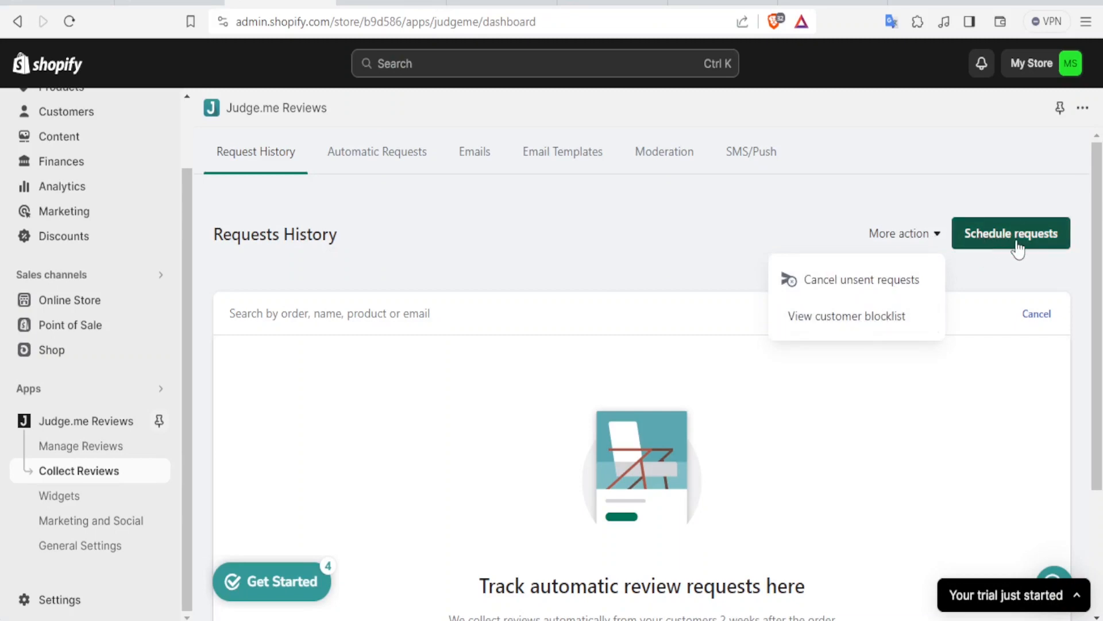
Step: In the automatic request settings, set domestic orders to send review requests after 7 days and follow-up requests and reminders after 7 days
left_click(369, 161)
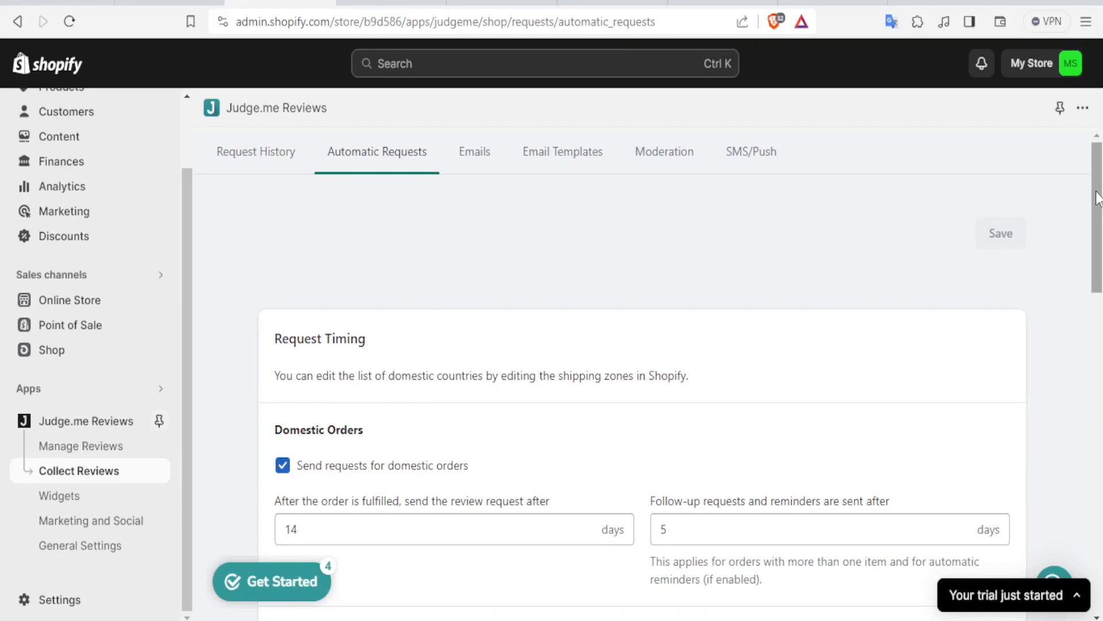
left_click_drag(1097, 198, 1102, 252)
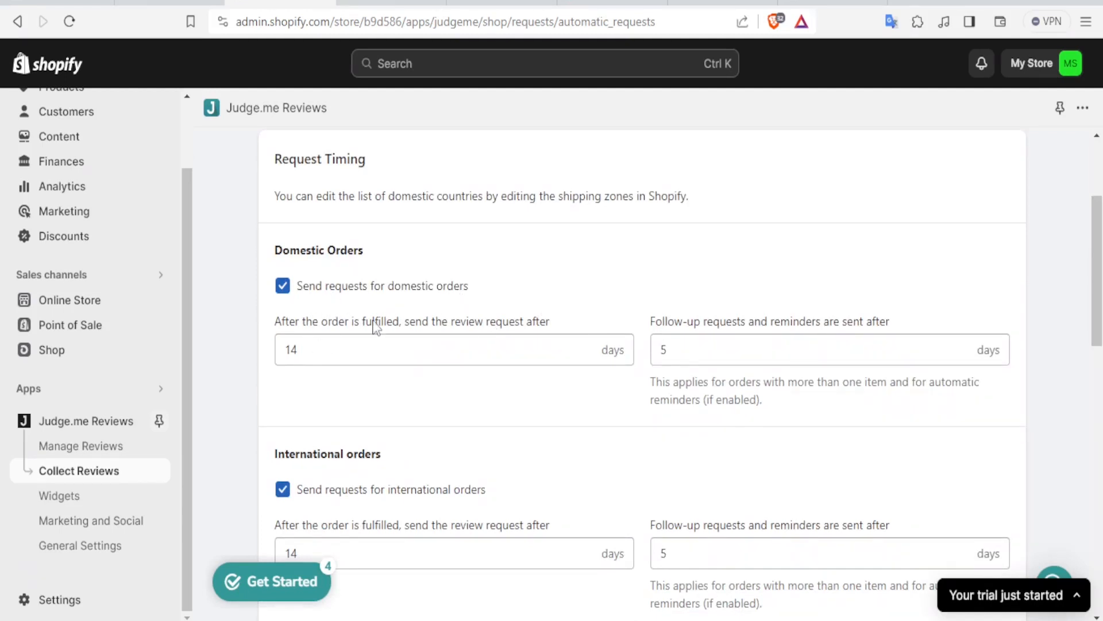
left_click_drag(313, 348, 278, 350)
type("7")
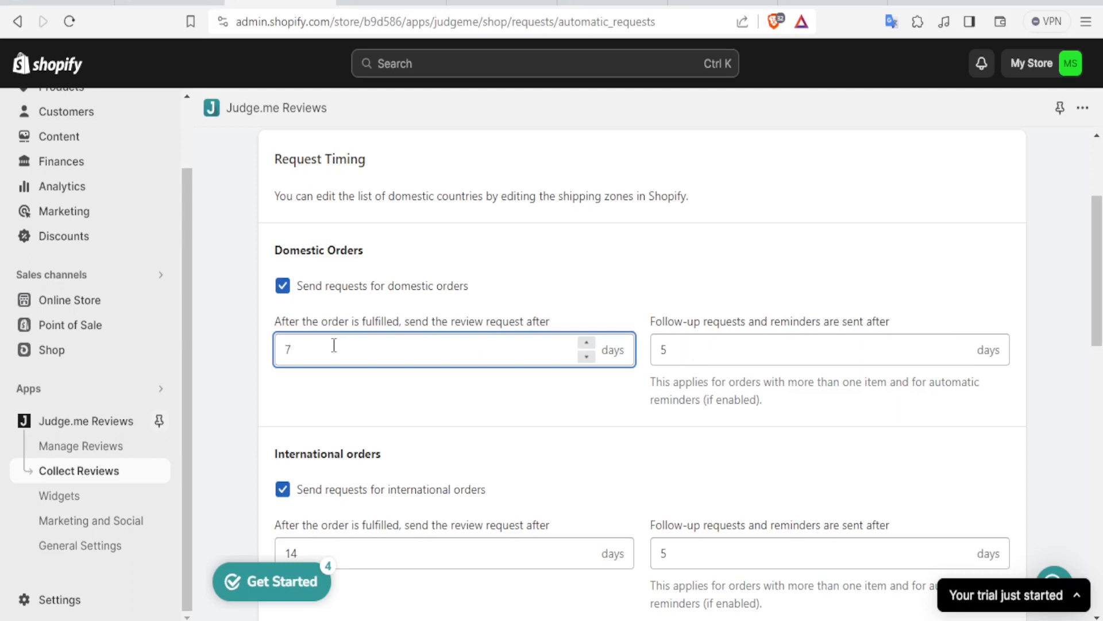
left_click(673, 350)
type("7")
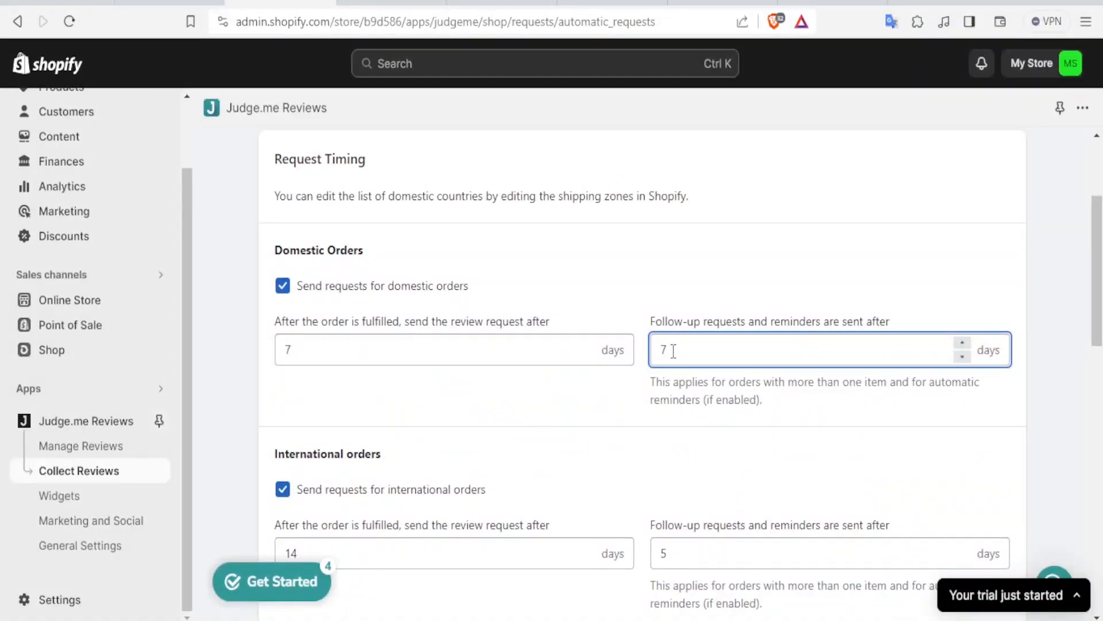
Step: Examine the international order timing, delivery-based requests, automatic reminders and requests schedule settings
scroll(672, 349, "down", 2)
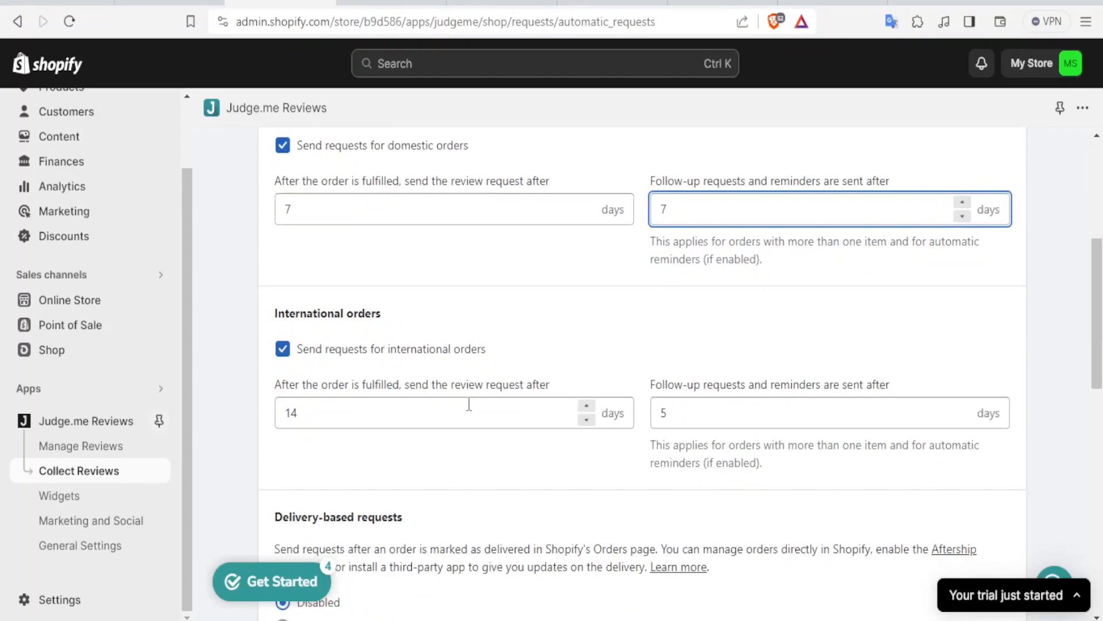
scroll(468, 402, "down", 2)
scroll(469, 402, "down", 2)
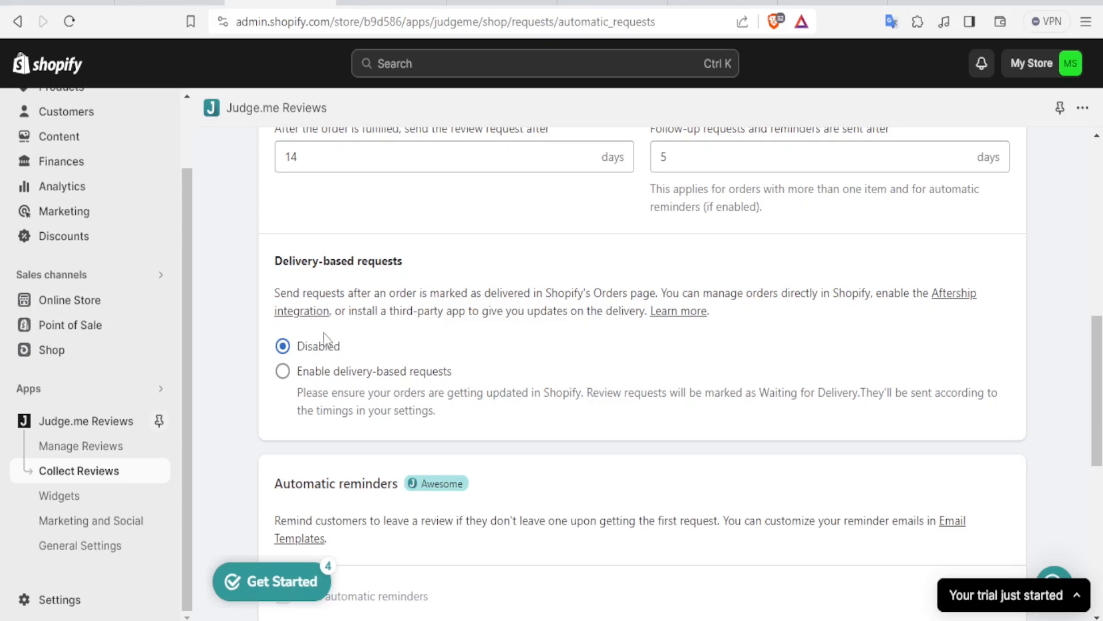
scroll(425, 349, "down", 4)
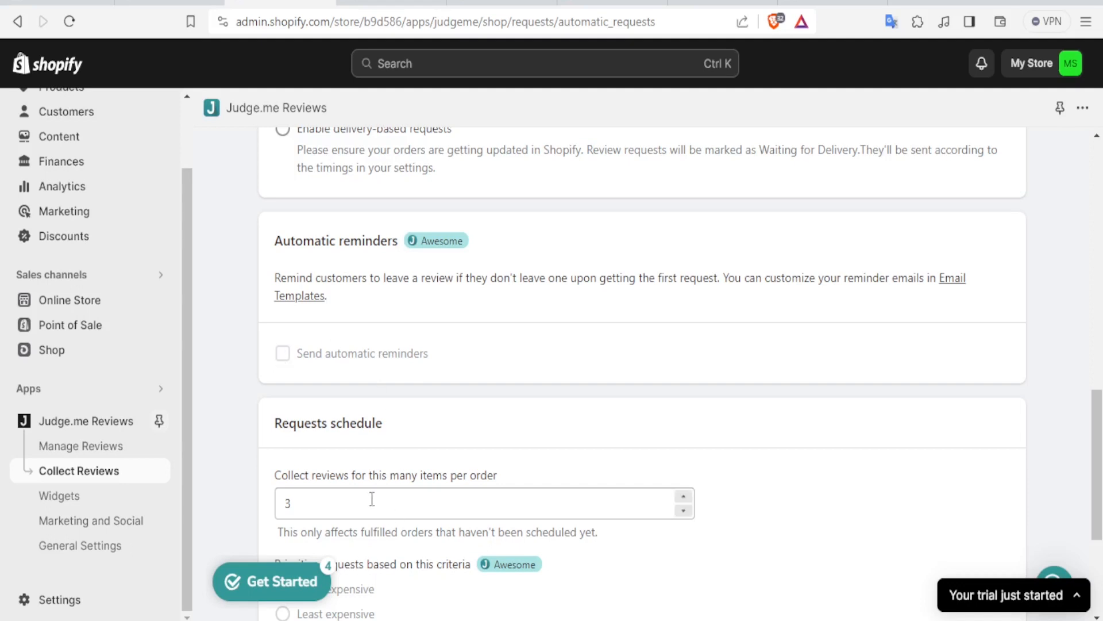
scroll(372, 498, "down", 5)
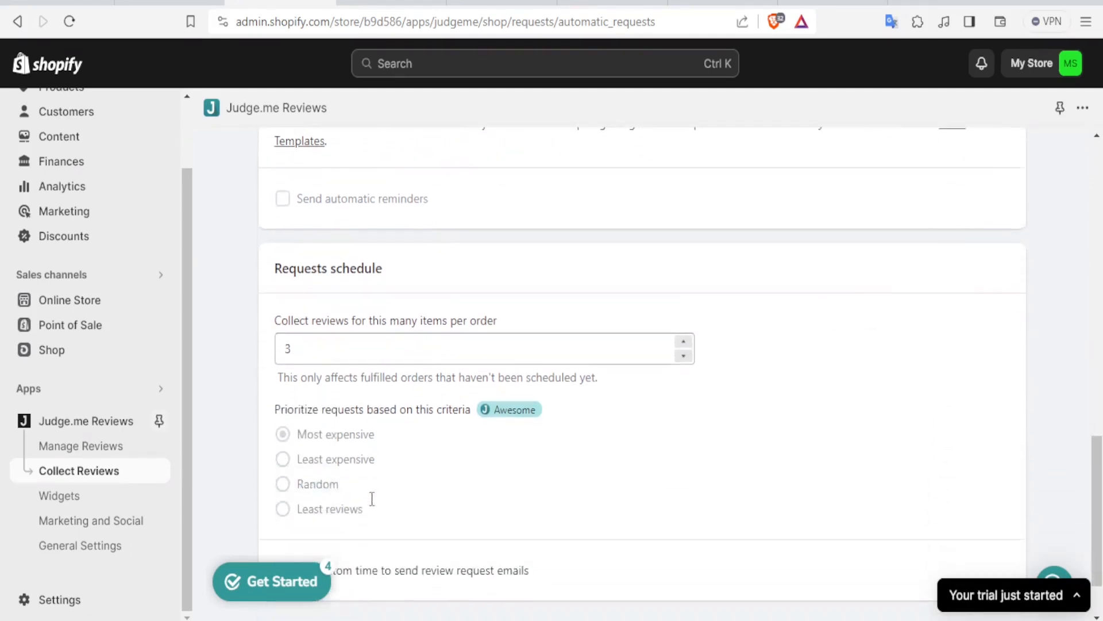
left_click(305, 312)
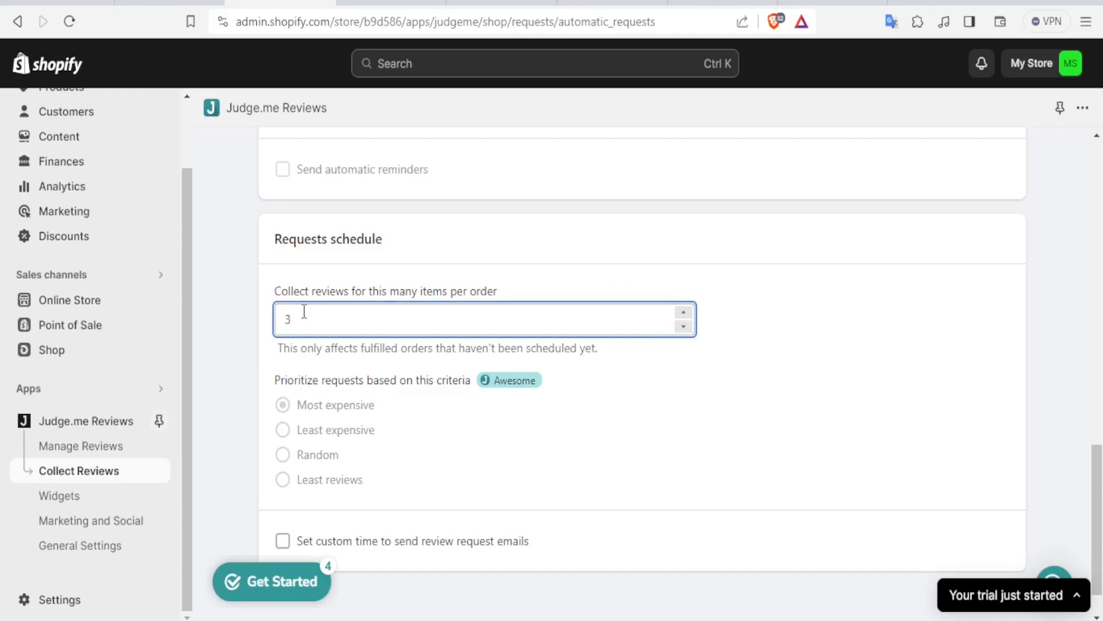
scroll(304, 312, "down", 1)
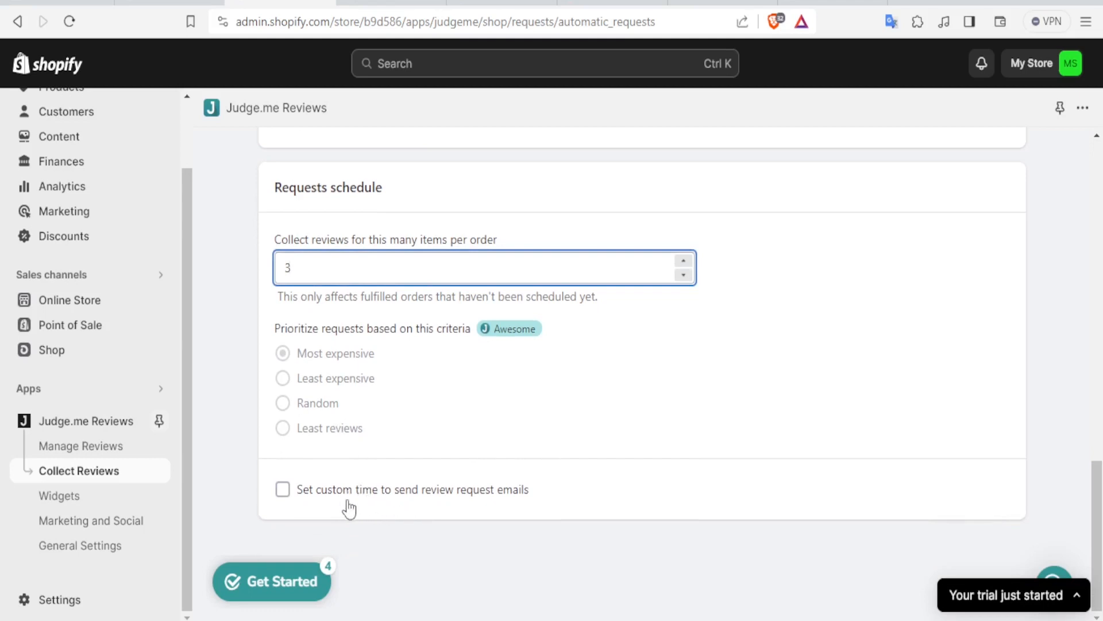
Step: Enable a custom time of 08:00 for sending review request emails and save the automatic request settings
left_click(283, 489)
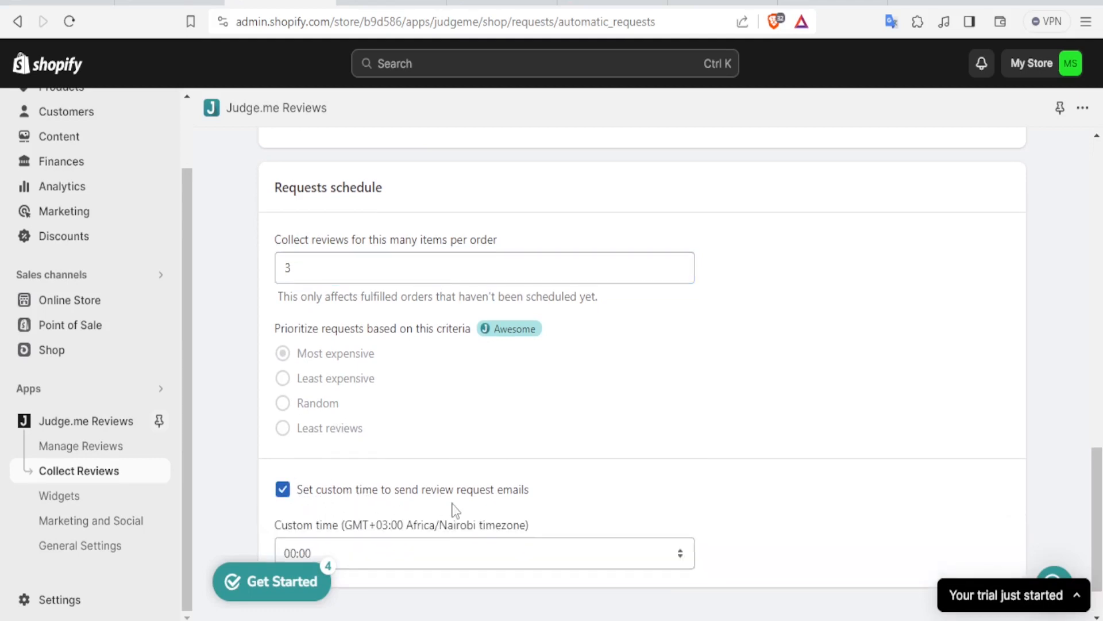
scroll(454, 510, "down", 1)
left_click(300, 487)
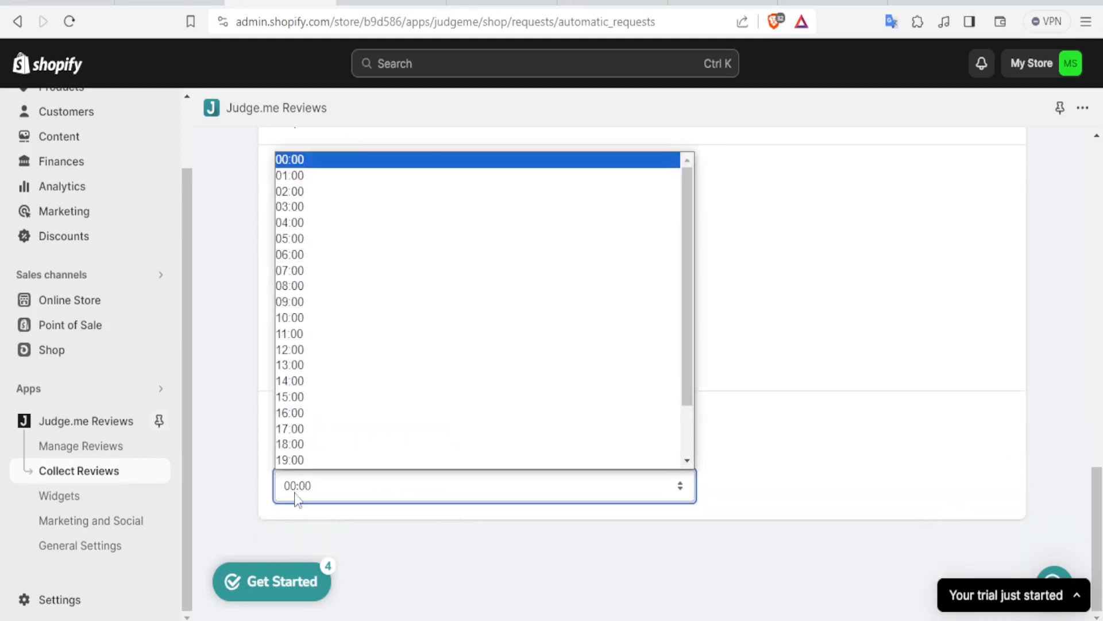
left_click(310, 286)
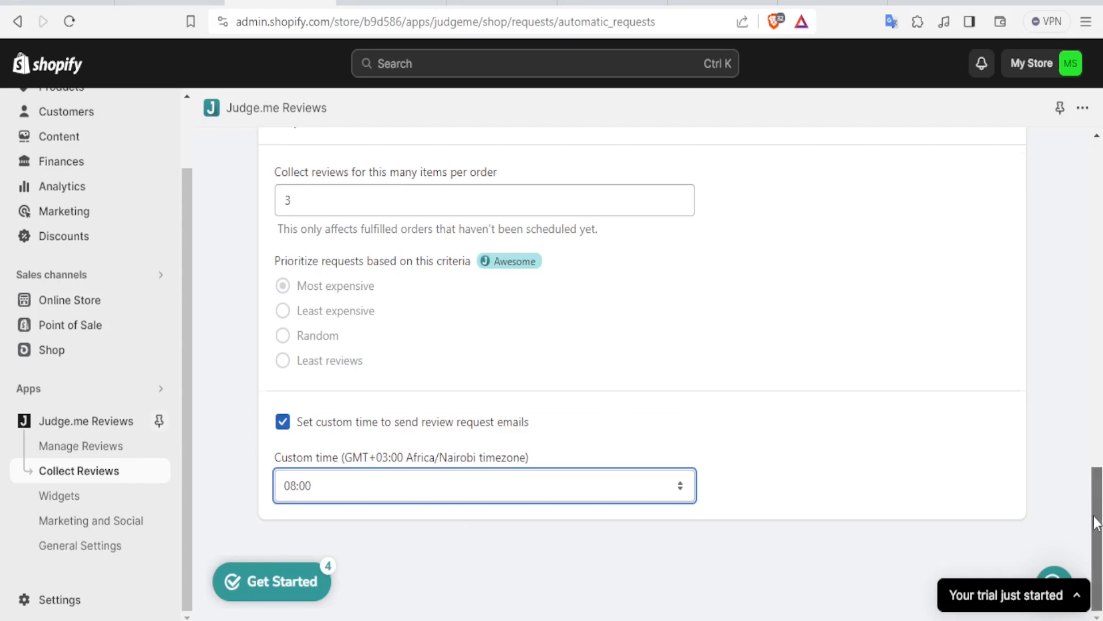
left_click_drag(1097, 522, 1101, 86)
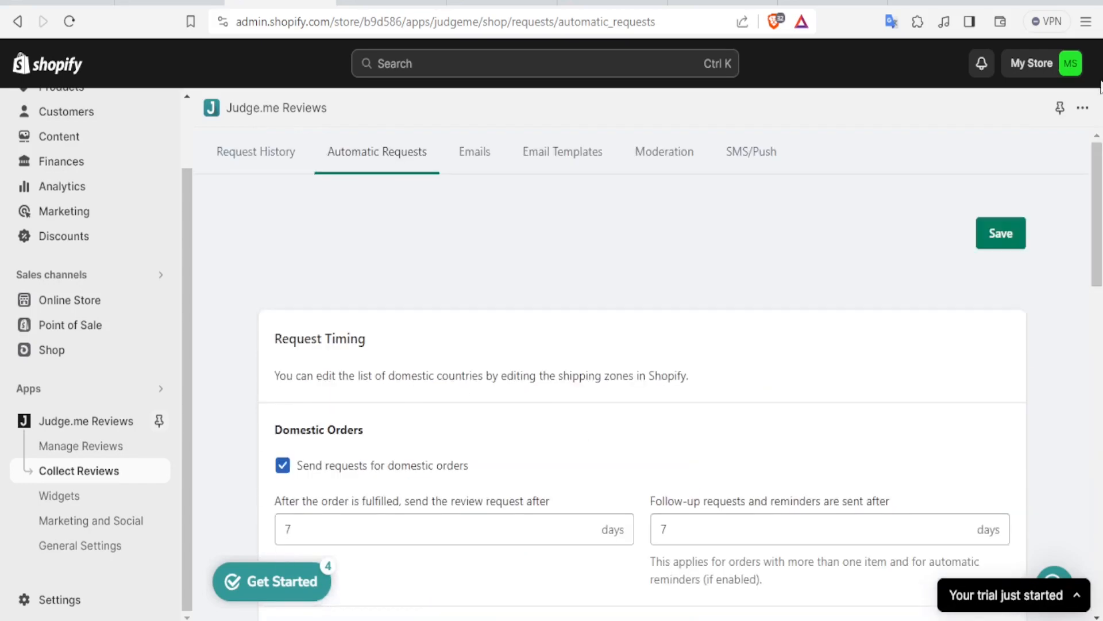
left_click(1001, 235)
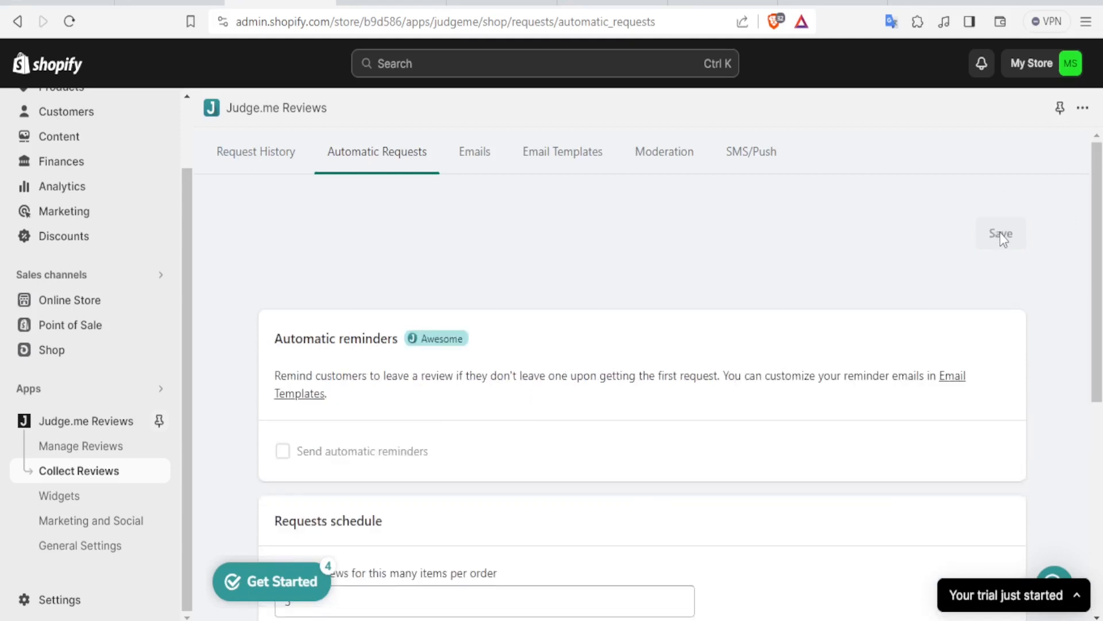
Step: Examine the review request email settings, including sender info, multilanguage emails, custom forms and campaigns
left_click(476, 156)
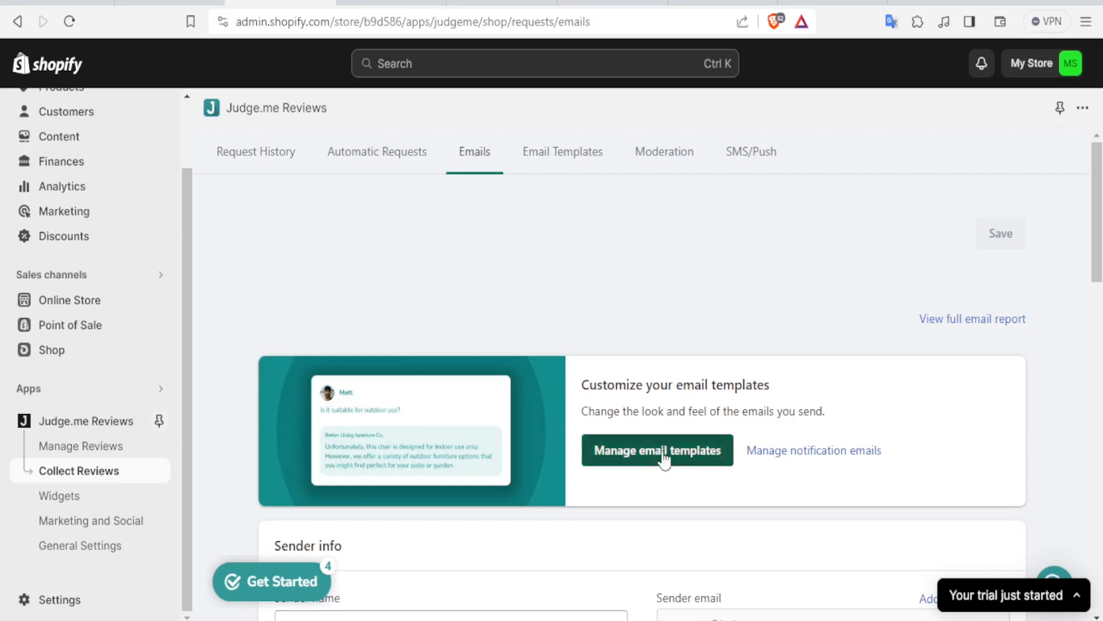
scroll(647, 454, "down", 6)
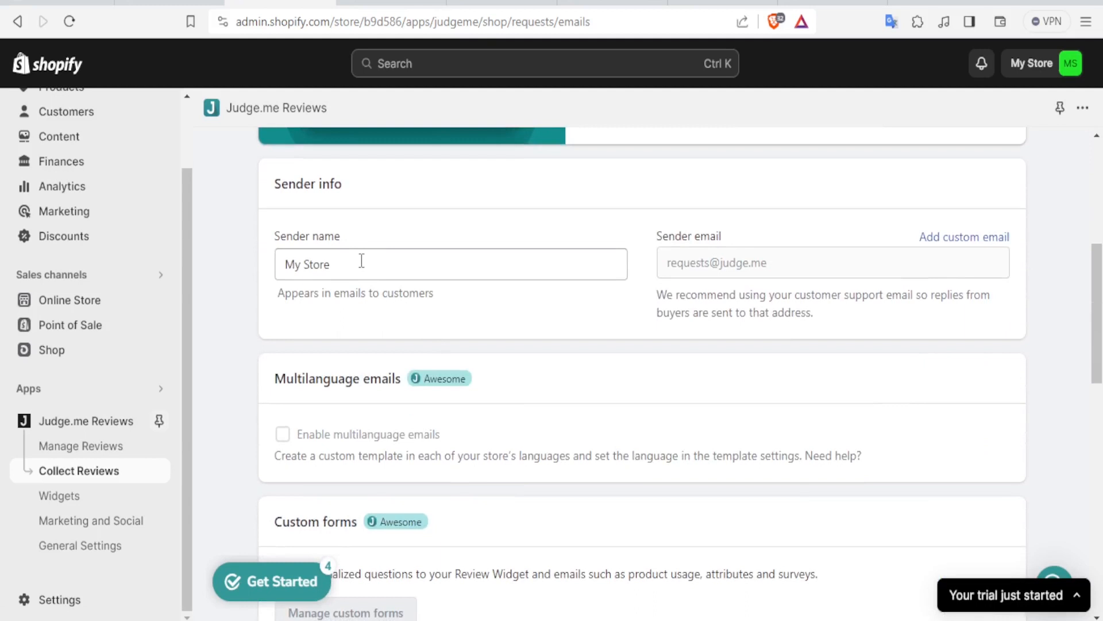
left_click(361, 260)
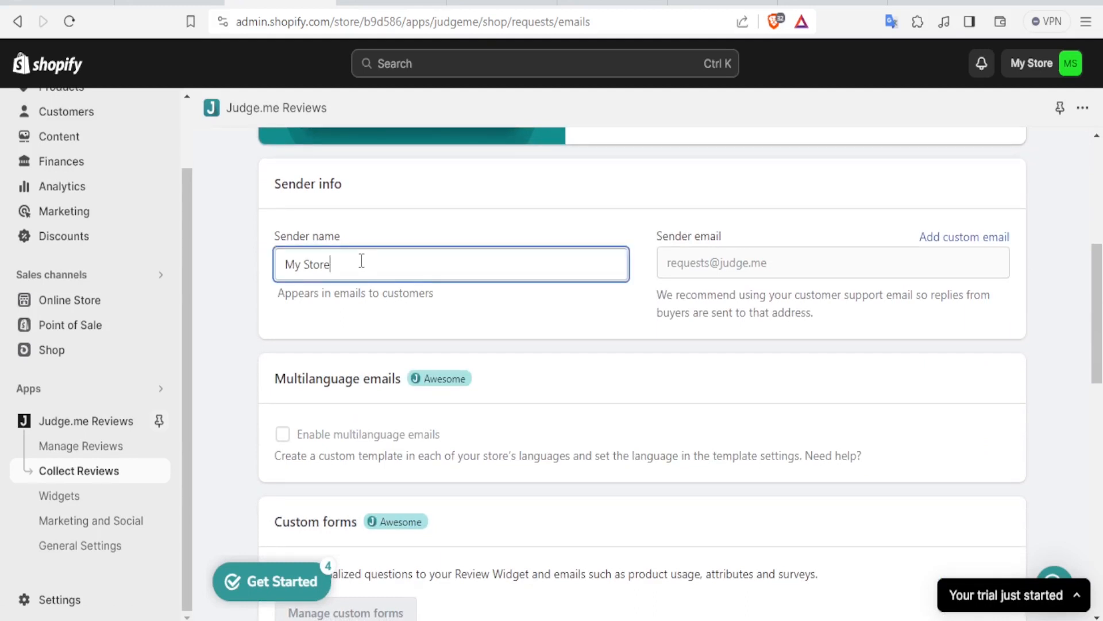
scroll(714, 274, "down", 3)
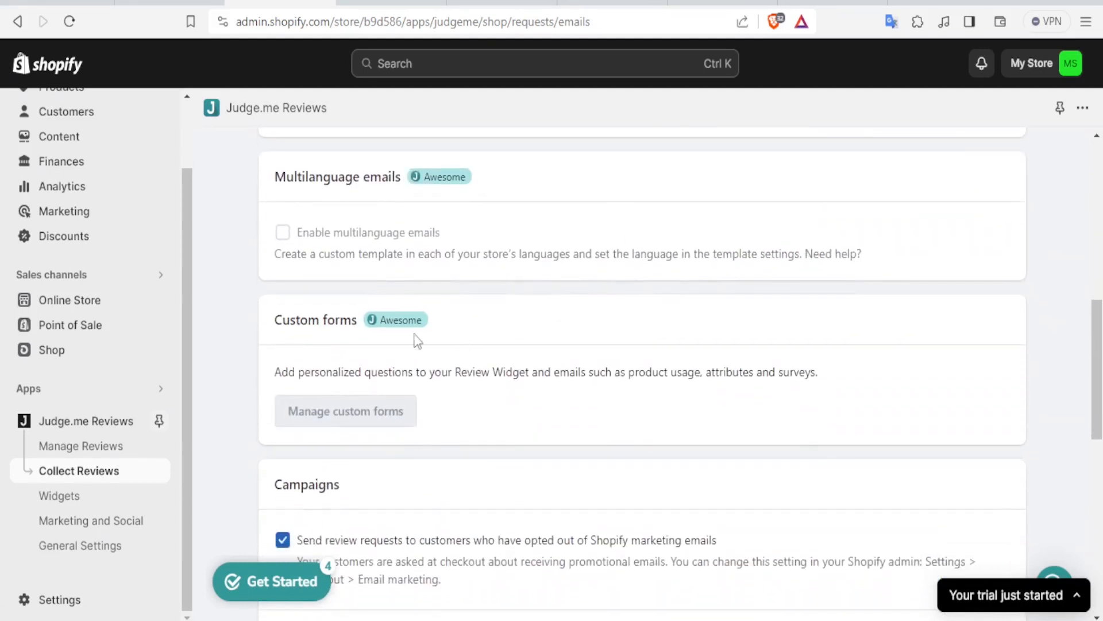
scroll(382, 407, "down", 4)
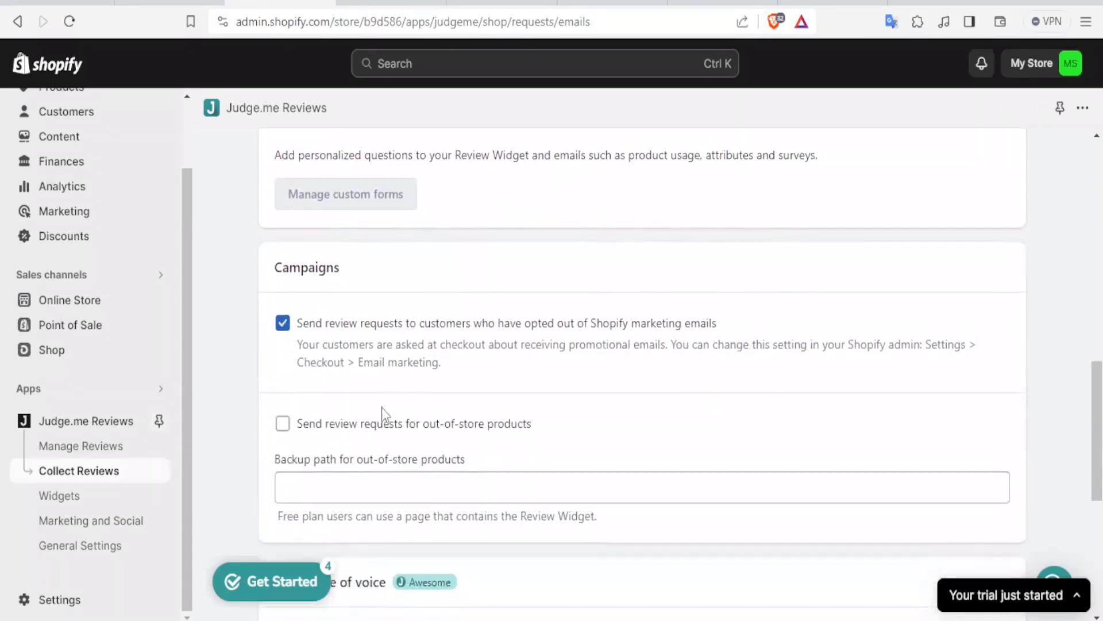
scroll(383, 398, "up", 10)
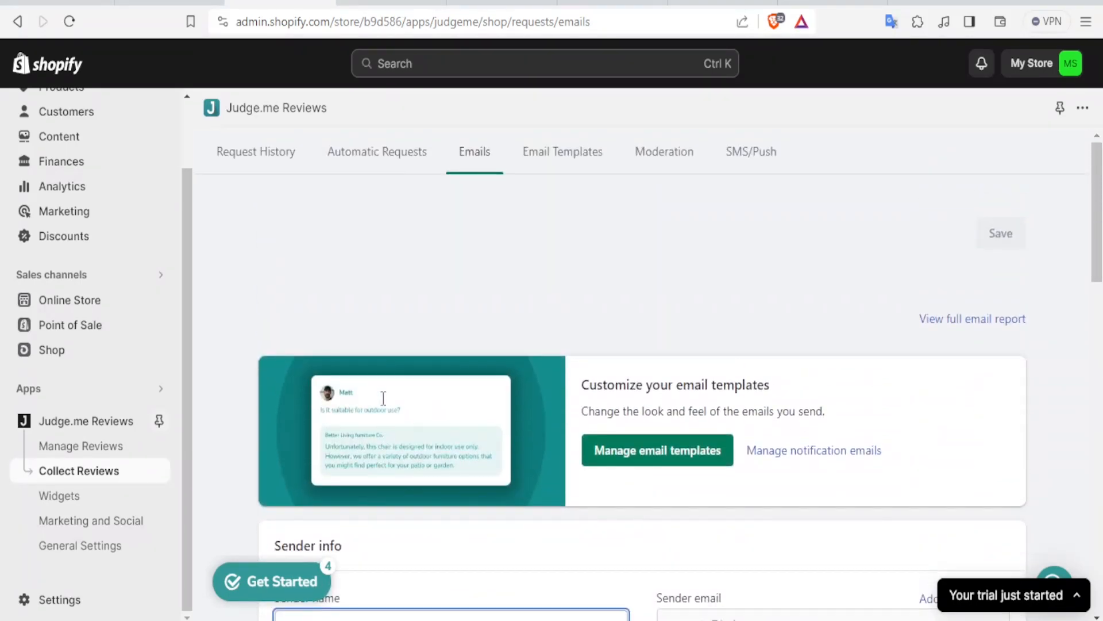
Step: Open the classic Single Review Template from the email templates for editing
left_click(558, 157)
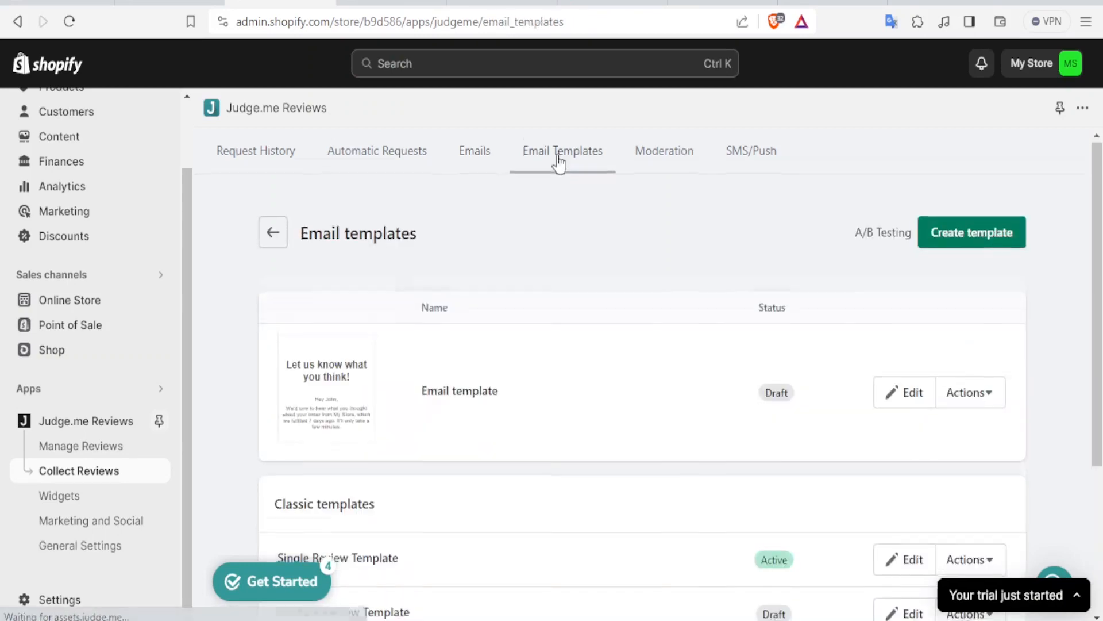
scroll(557, 158, "down", 4)
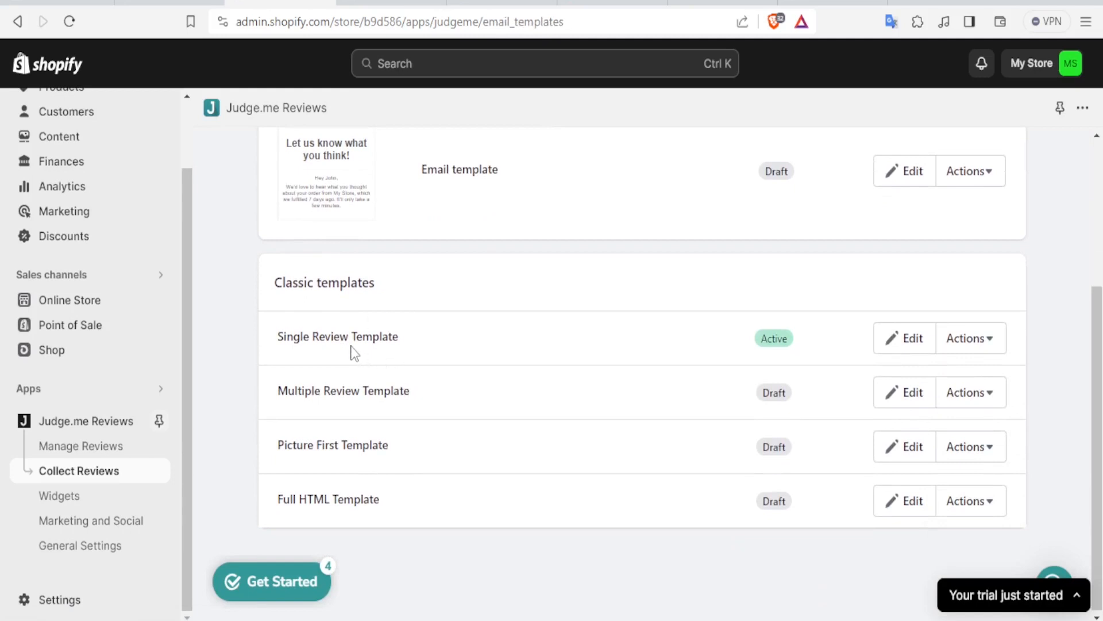
left_click(909, 344)
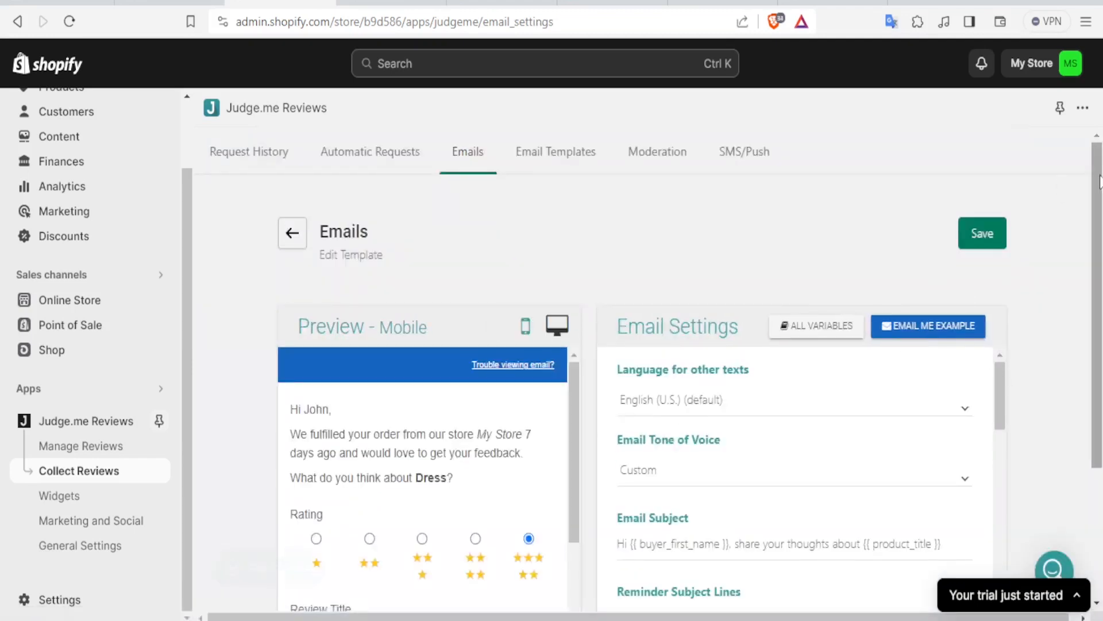
Step: Examine the template's mobile preview, including the intro message, rating options and review form
scroll(498, 313, "down", 3)
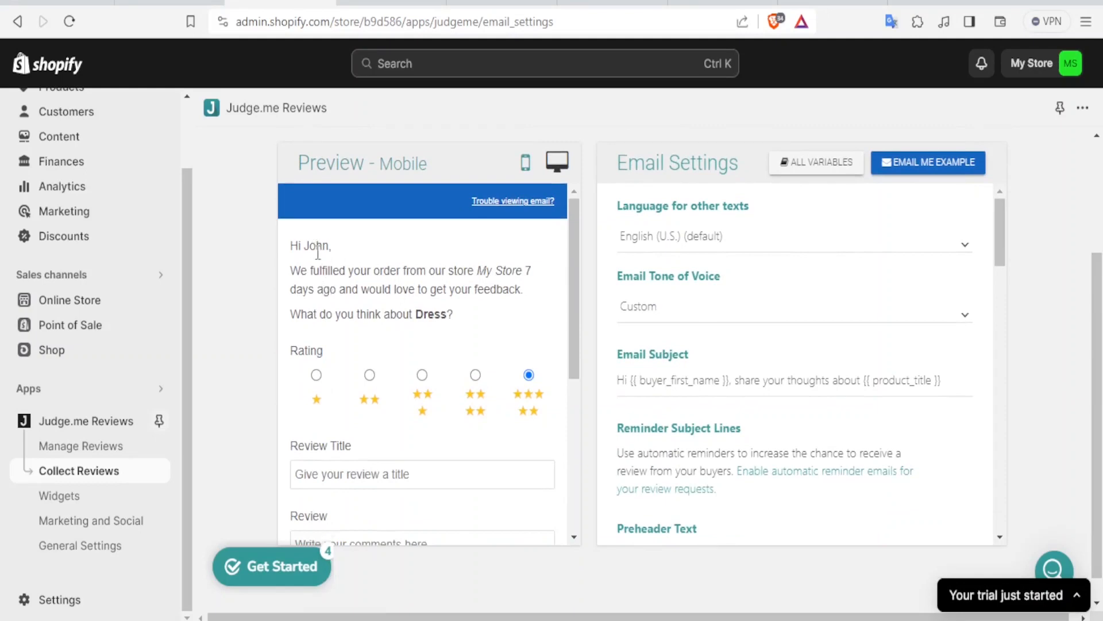
left_click_drag(292, 275, 401, 273)
left_click_drag(461, 270, 511, 315)
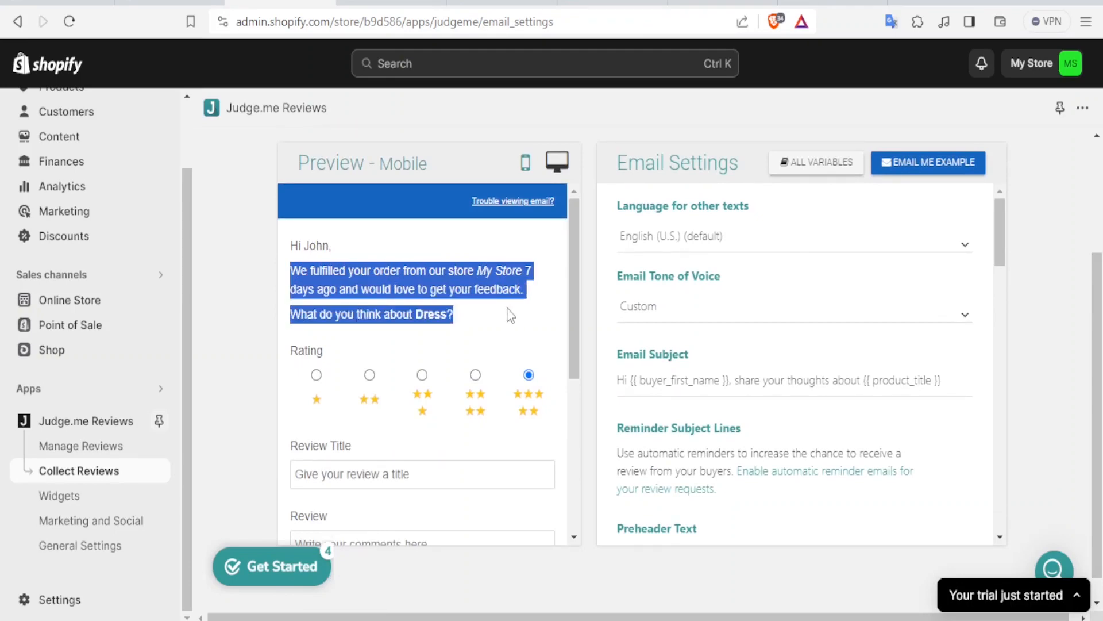
left_click_drag(572, 290, 577, 341)
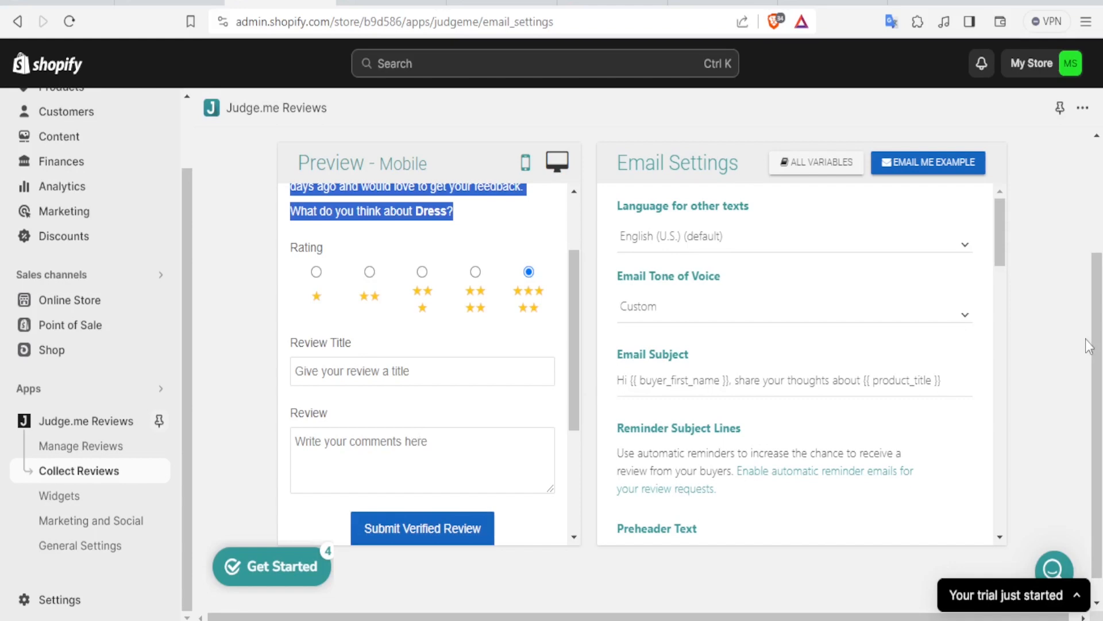
scroll(1092, 350, "up", 3)
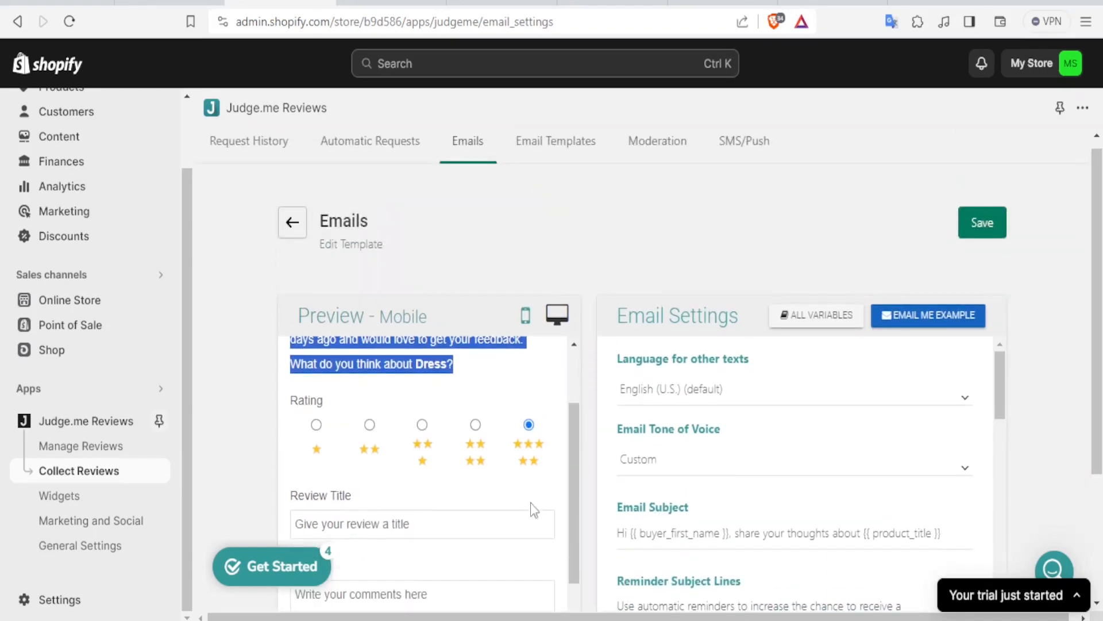
left_click_drag(570, 461, 572, 386)
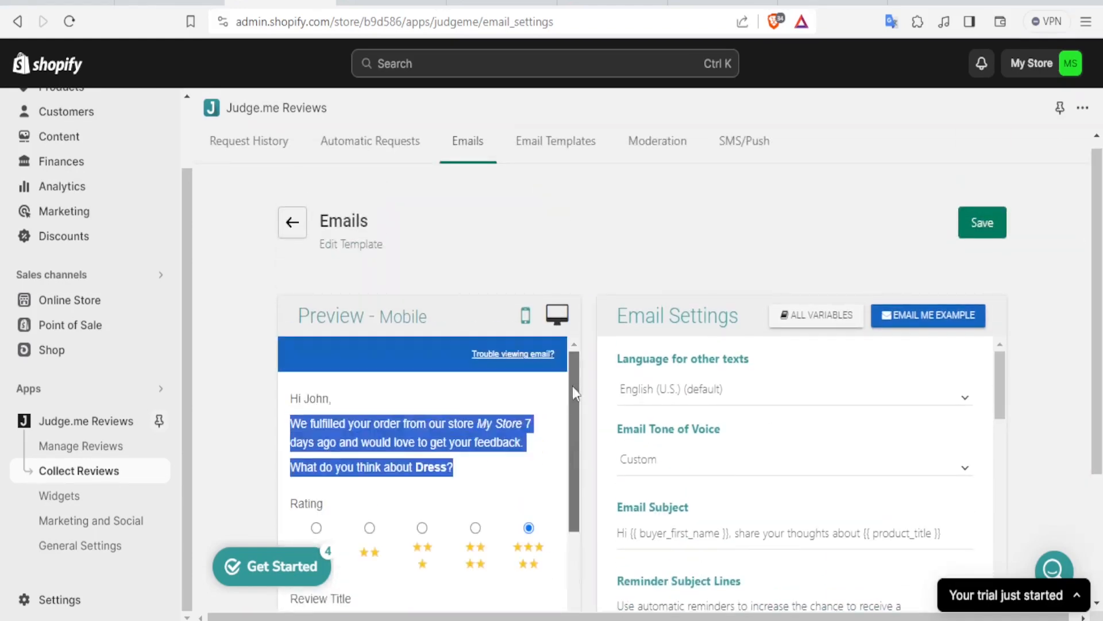
left_click(480, 430)
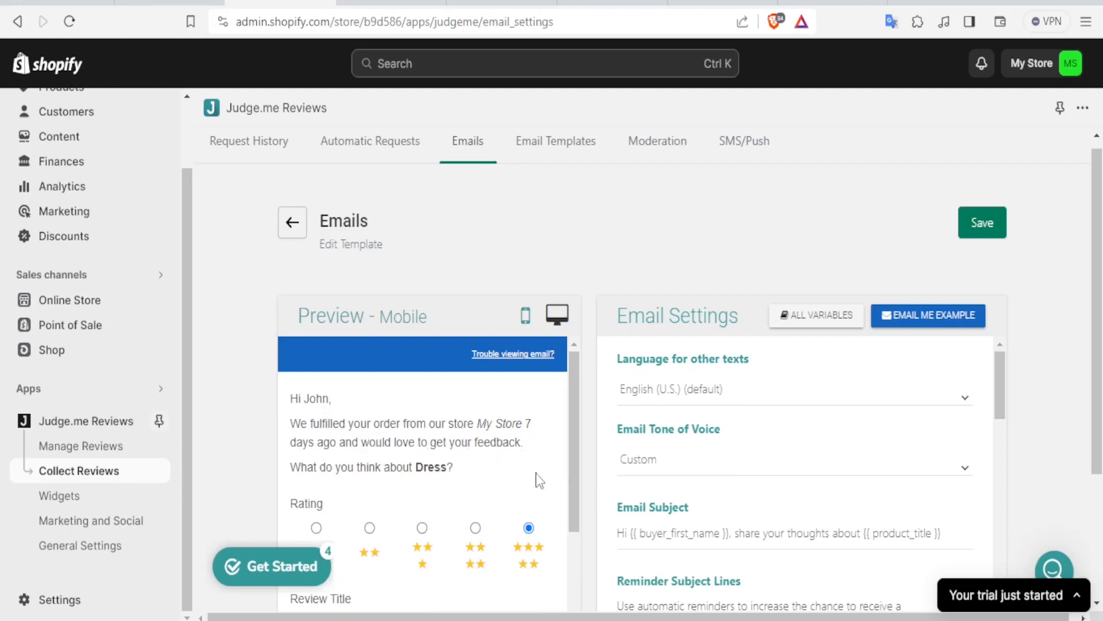
Step: Insert "Thank you for shopping with us." before the fulfilled-order sentence in the main email intro text and save the template
left_click_drag(999, 381, 999, 475)
left_click_drag(626, 487, 732, 481)
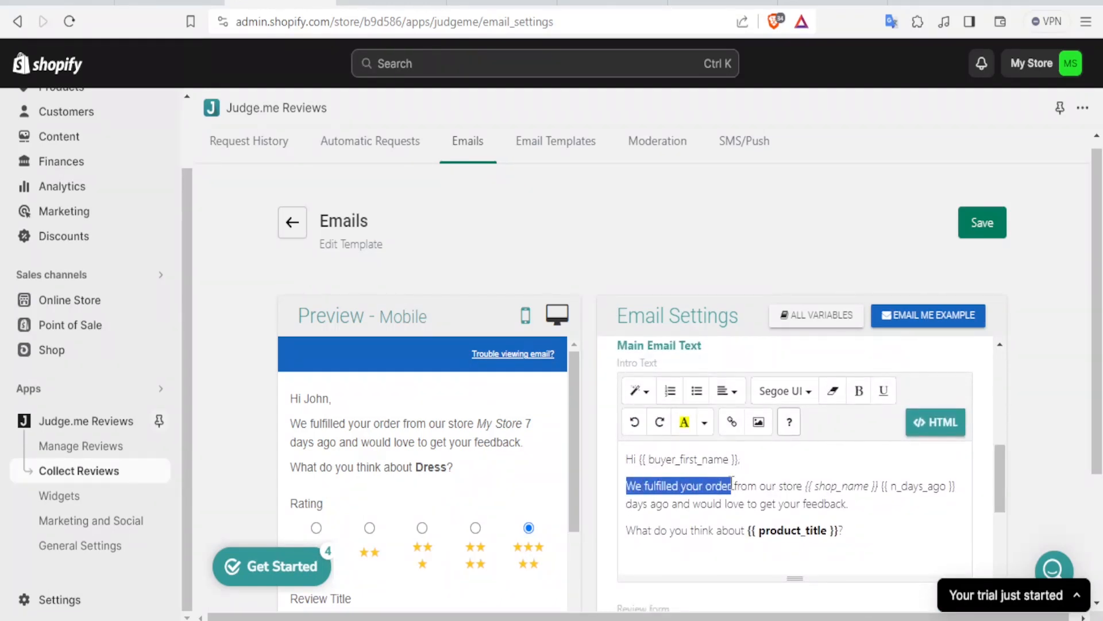
left_click(633, 487)
left_click_drag(639, 487, 620, 485)
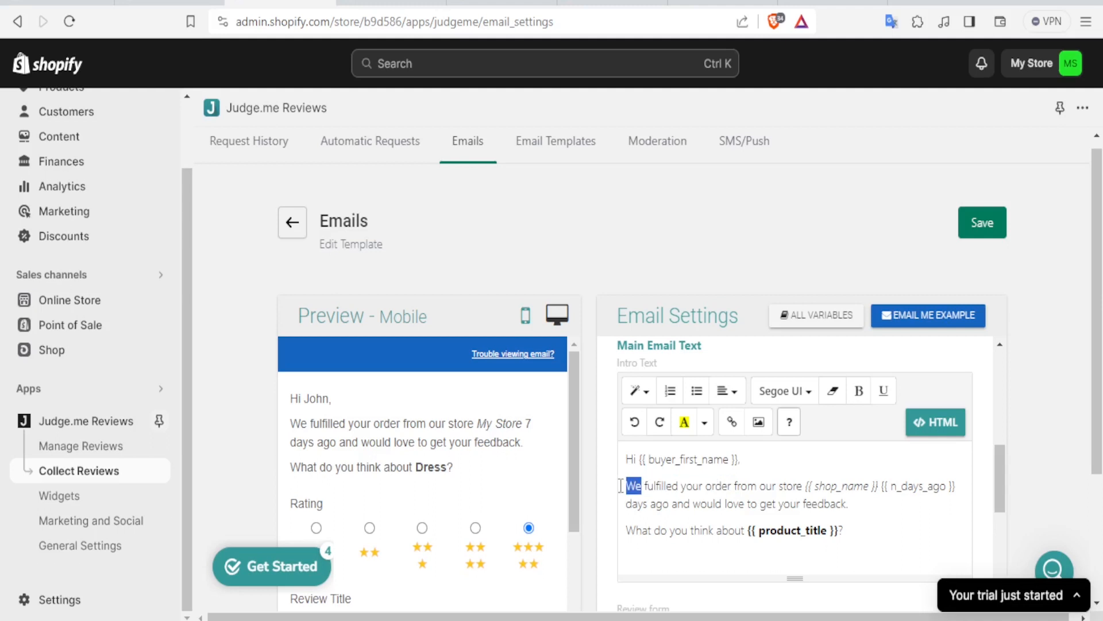
type("Thank you for shopping with us.")
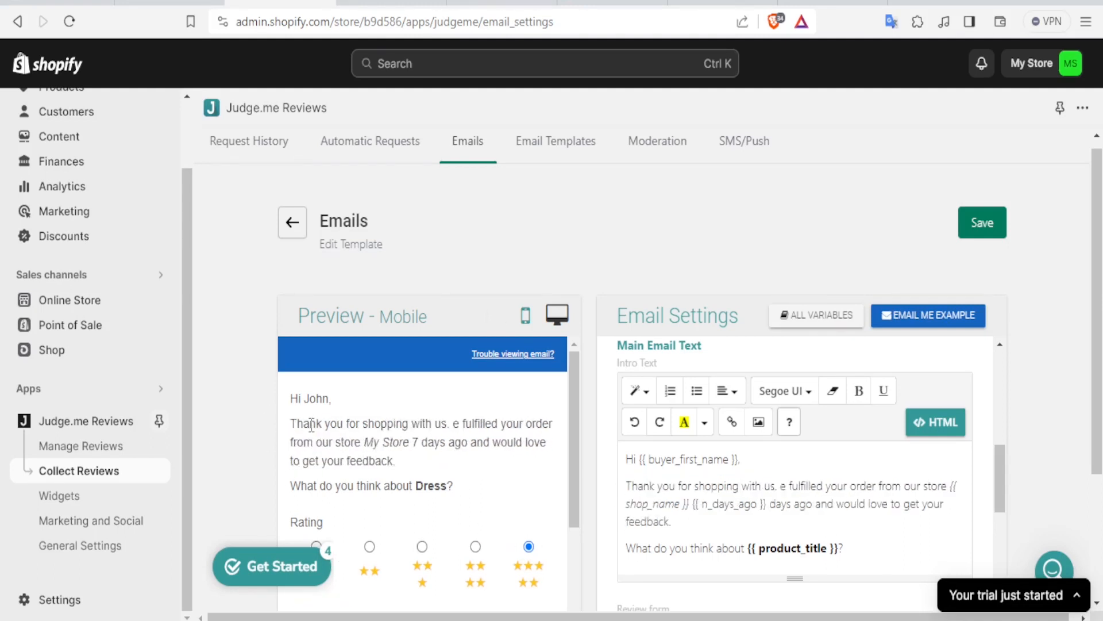
left_click(1000, 235)
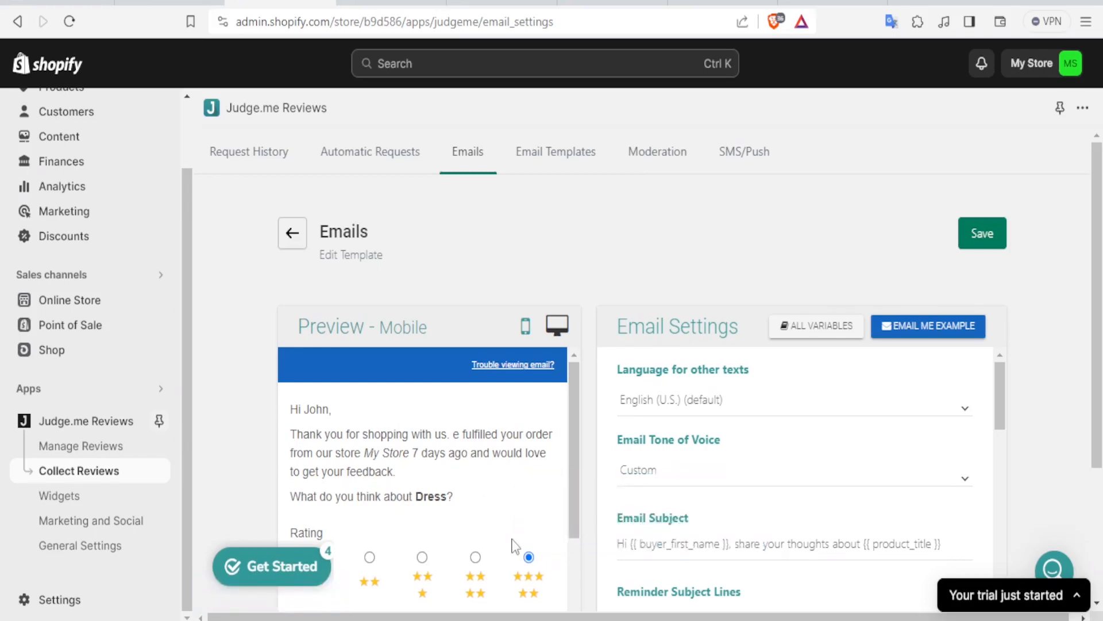
Step: Examine the available Judge.me widgets in the getting started, showcase reviews and badges sections
left_click(59, 497)
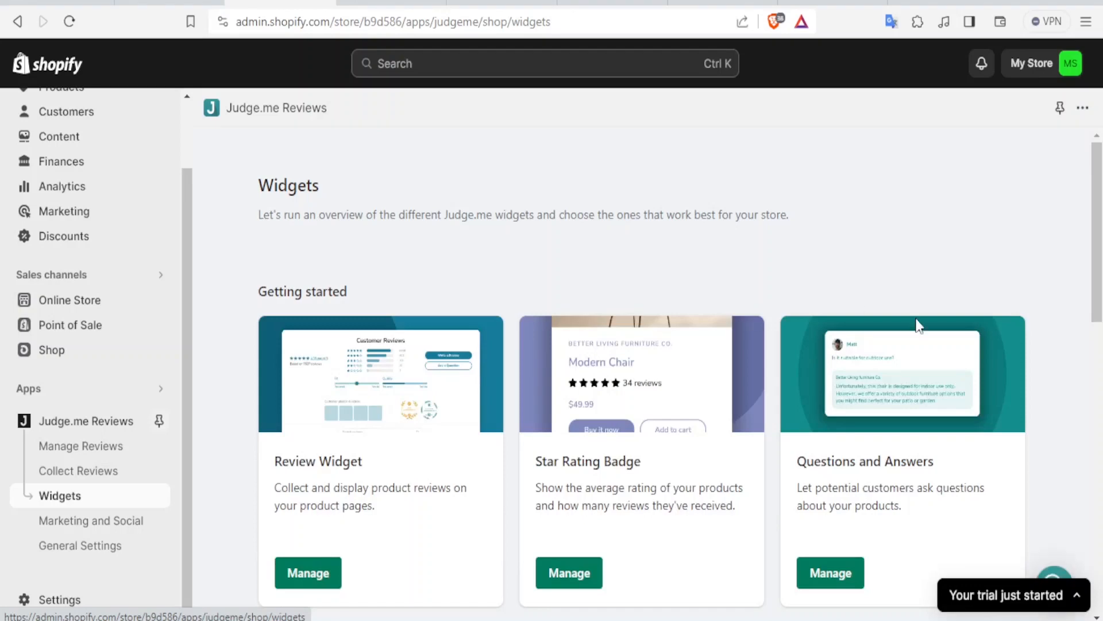
mouse_move(1098, 221)
left_mouse_down()
mouse_move(1099, 327)
mouse_move(1099, 237)
left_mouse_up()
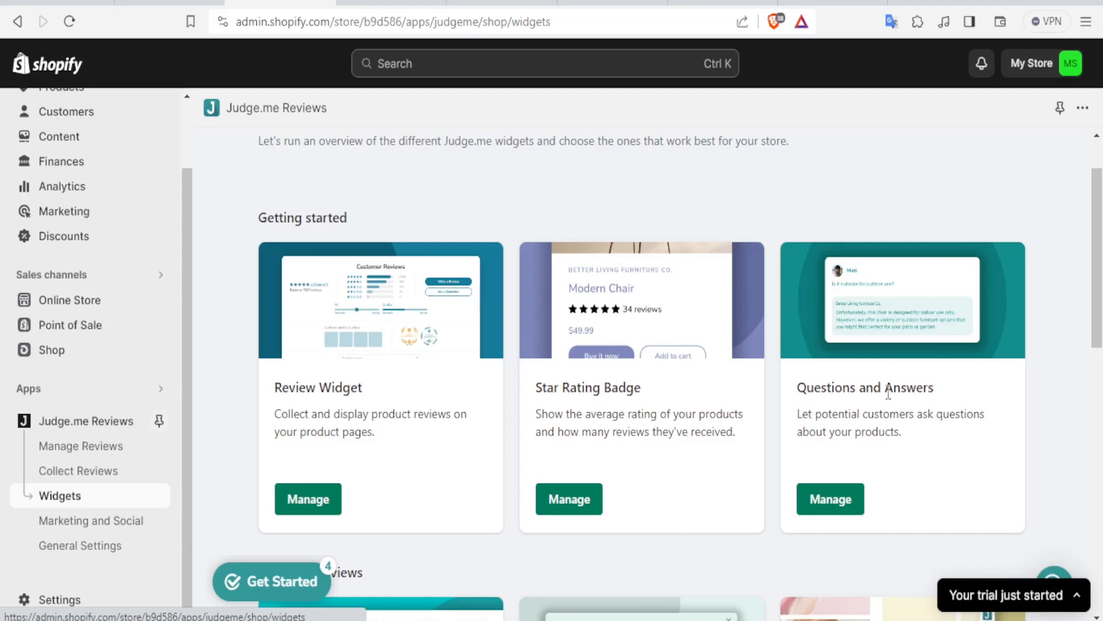
scroll(890, 265, "down", 6)
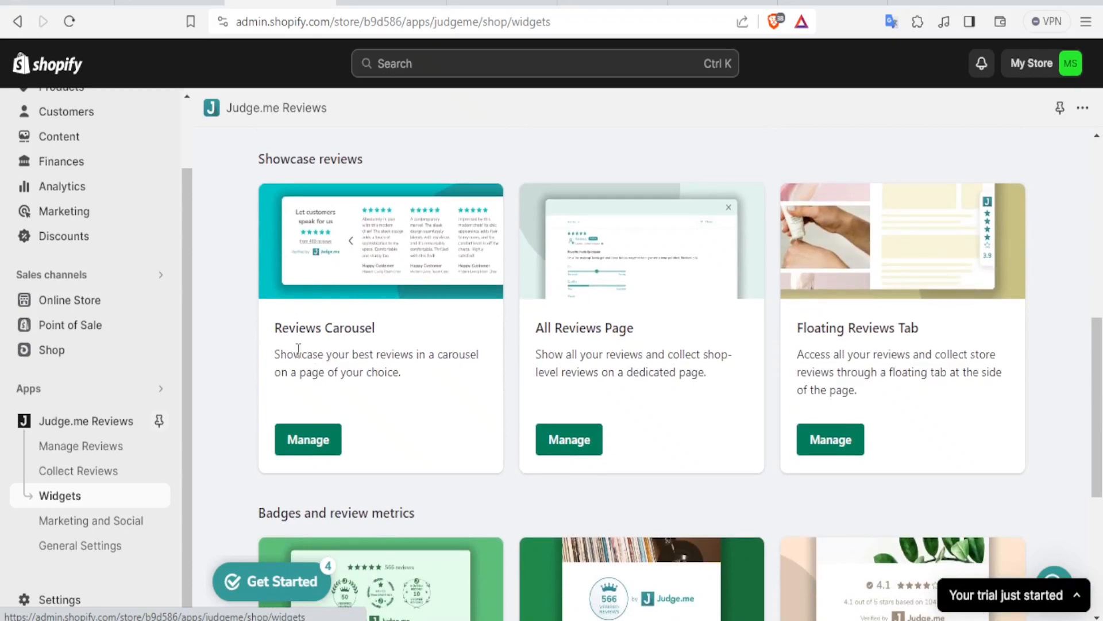
scroll(630, 309, "up", 6)
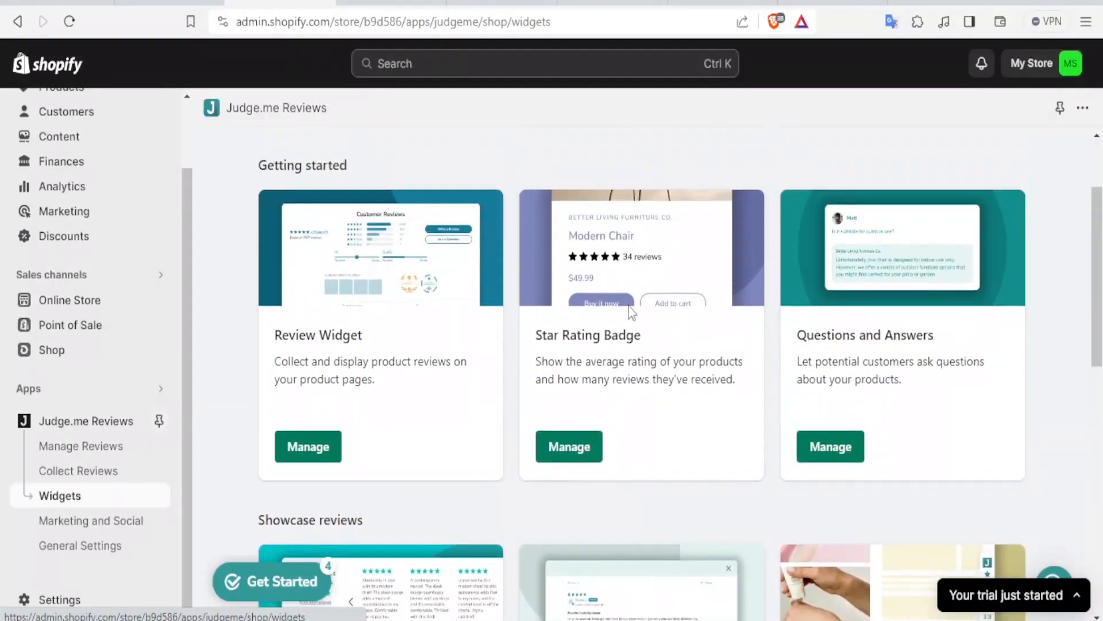
Step: Open the Review Widget settings and examine its theme options and customer reviews preview
left_click(322, 448)
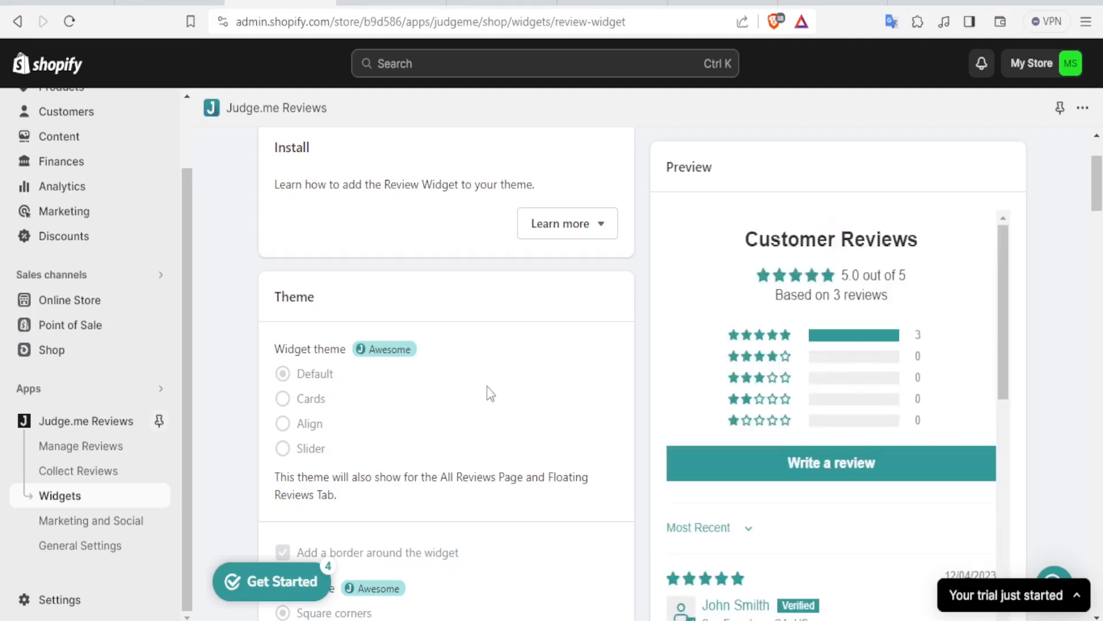
scroll(1008, 293, "down", 2)
mouse_move(1009, 307)
left_mouse_down()
mouse_move(1009, 253)
mouse_move(1006, 305)
left_mouse_up()
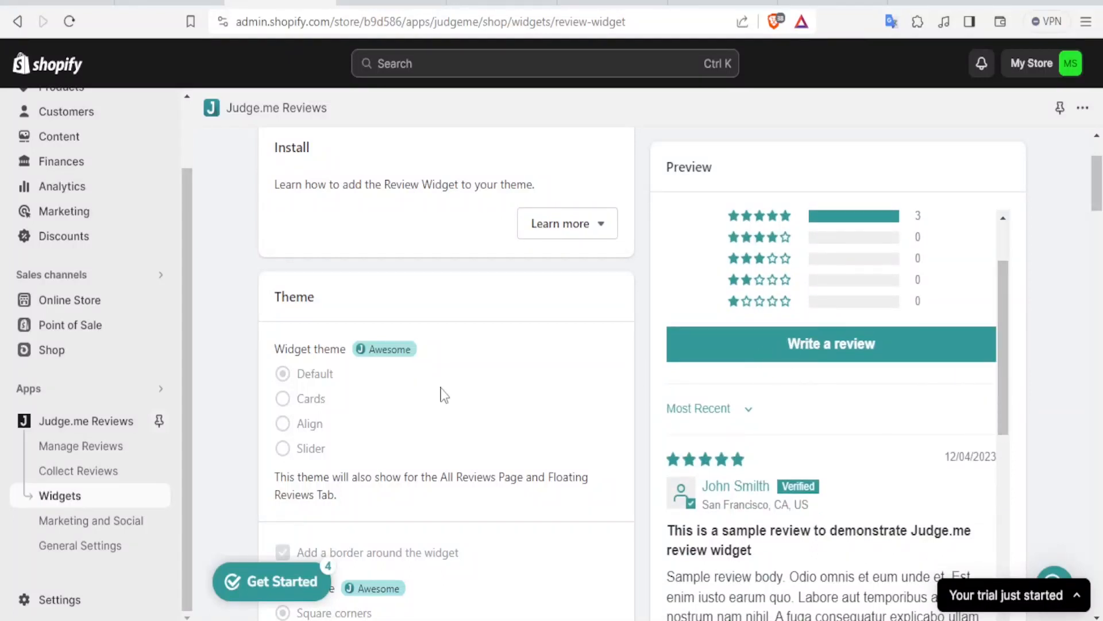
left_click_drag(1009, 350, 1015, 412)
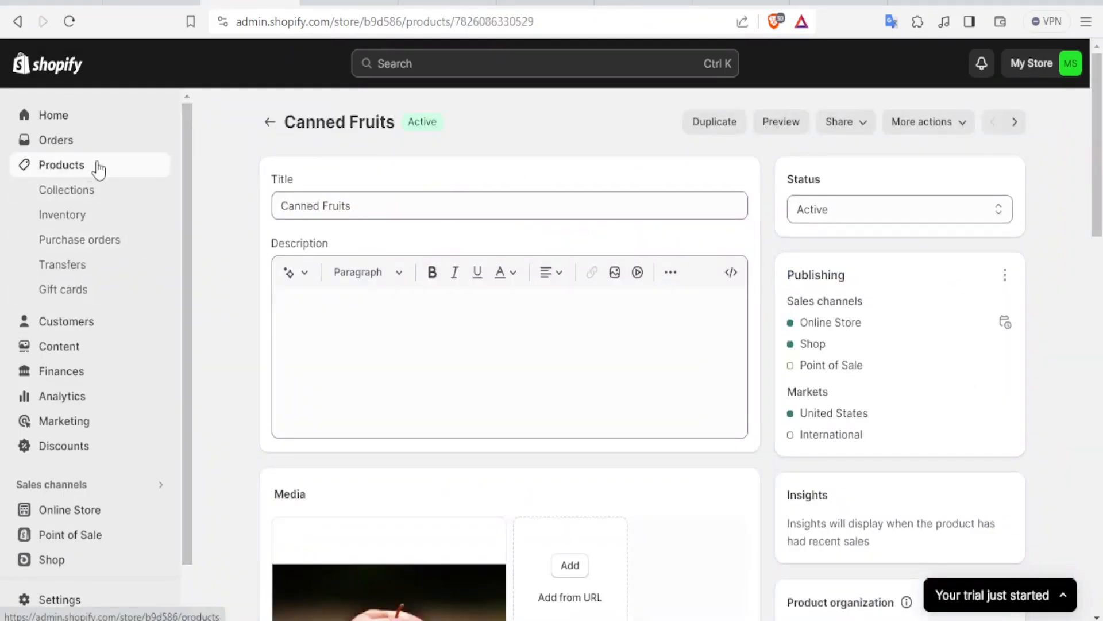
Step: Open the Canned Fruits product's store preview from the product list and go to its Customer Reviews section
left_click(113, 157)
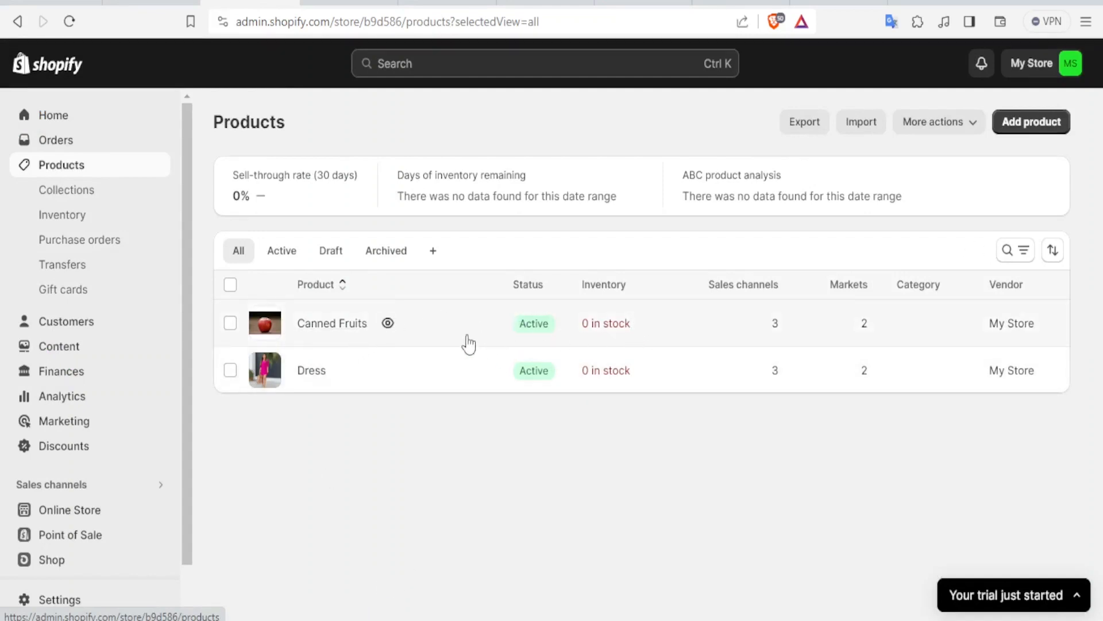
left_click(663, 332)
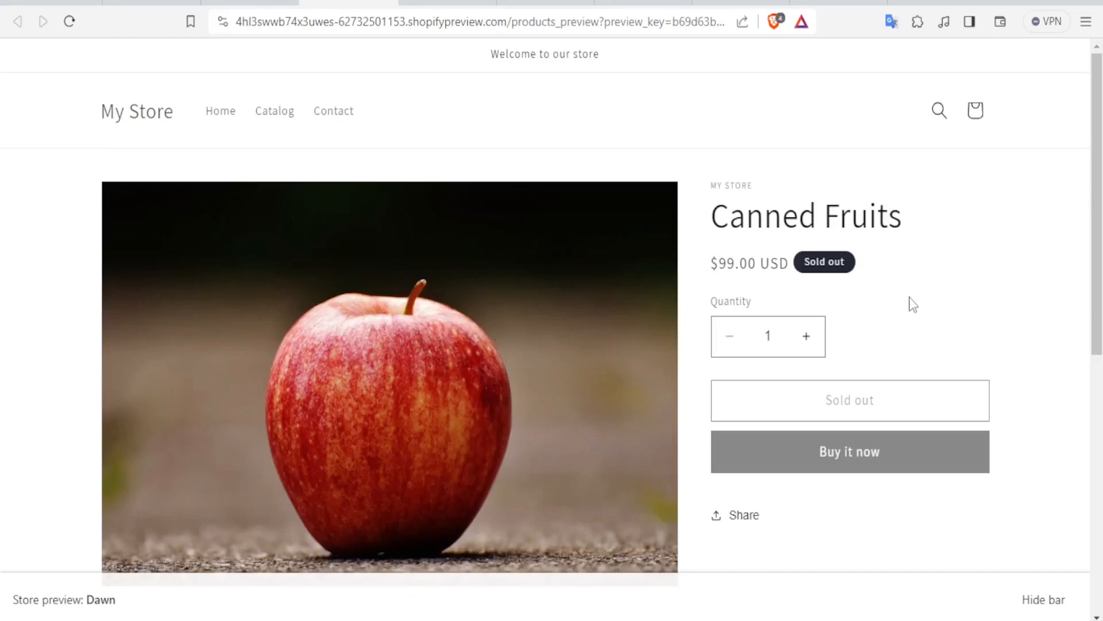
left_click_drag(1095, 164, 1096, 416)
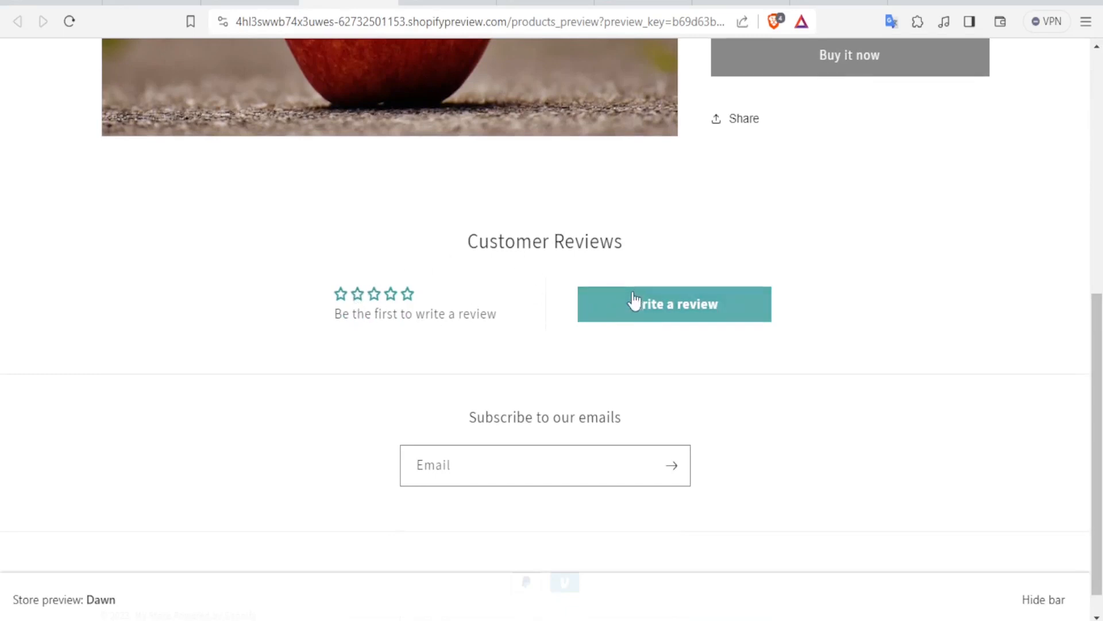
Step: Start a four-star review titled "Canned Fruits were great" with the comment "Sweet and fresh product, Highly reccommended hjknkmkmmknnkmmkm"
left_click(664, 315)
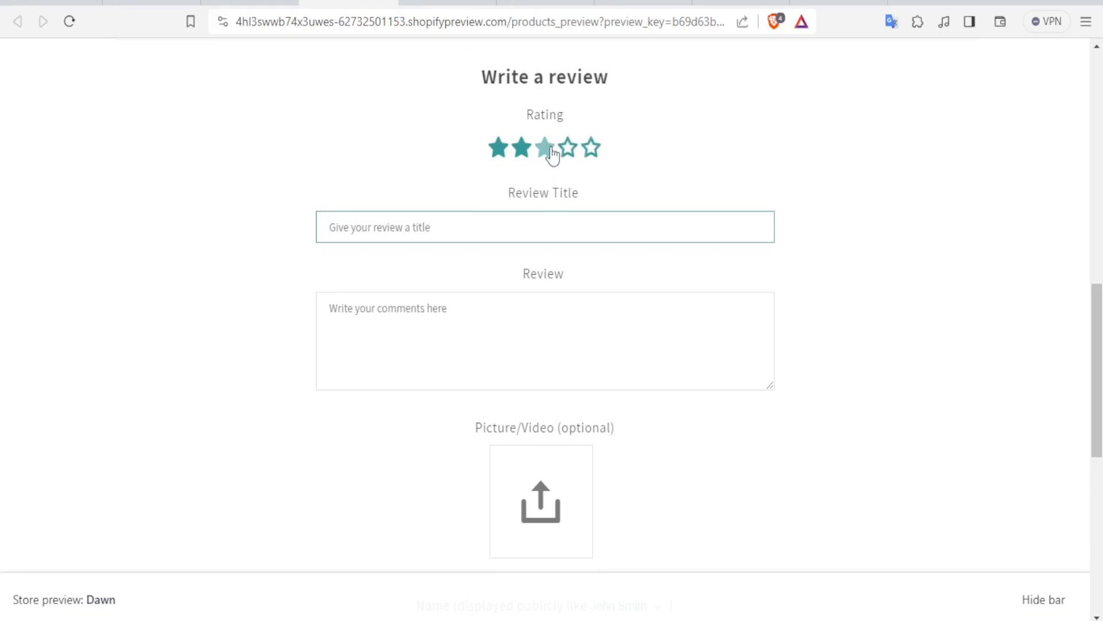
left_click(417, 232)
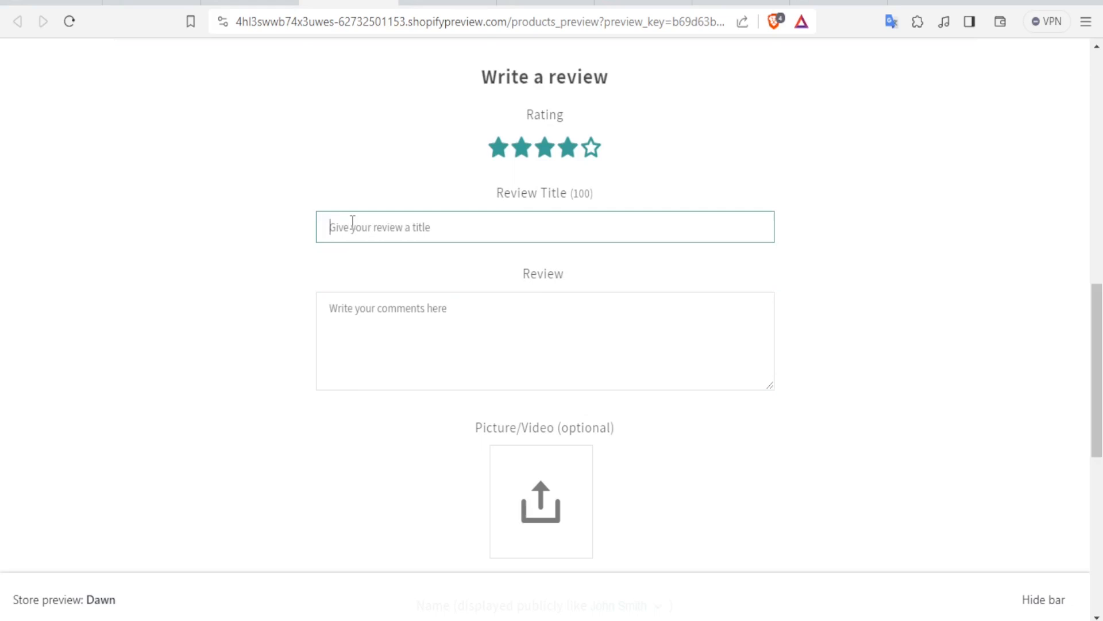
type("Canned Frui")
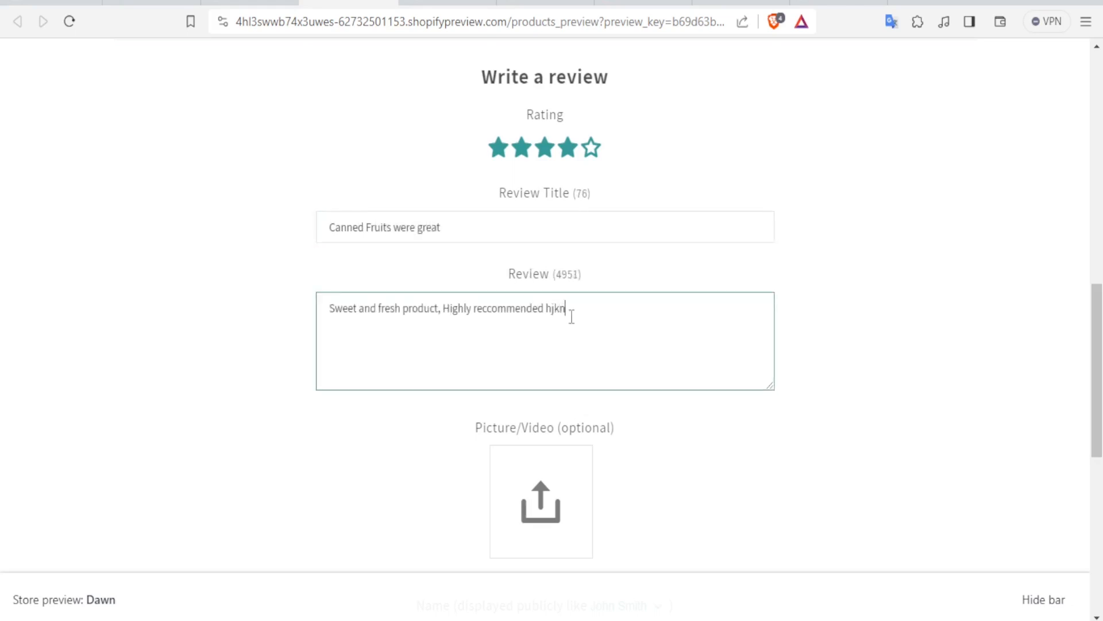
type("kmkmmknnkmmkm")
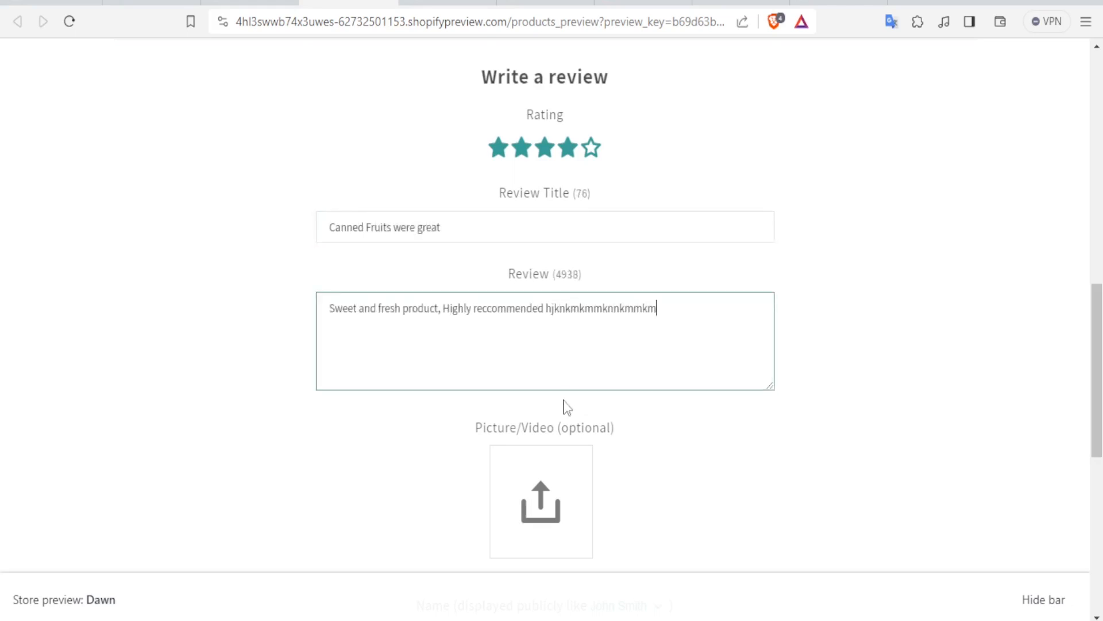
Step: Enter the reviewer's public name and private email, and submit the review
left_click_drag(1097, 377, 1099, 484)
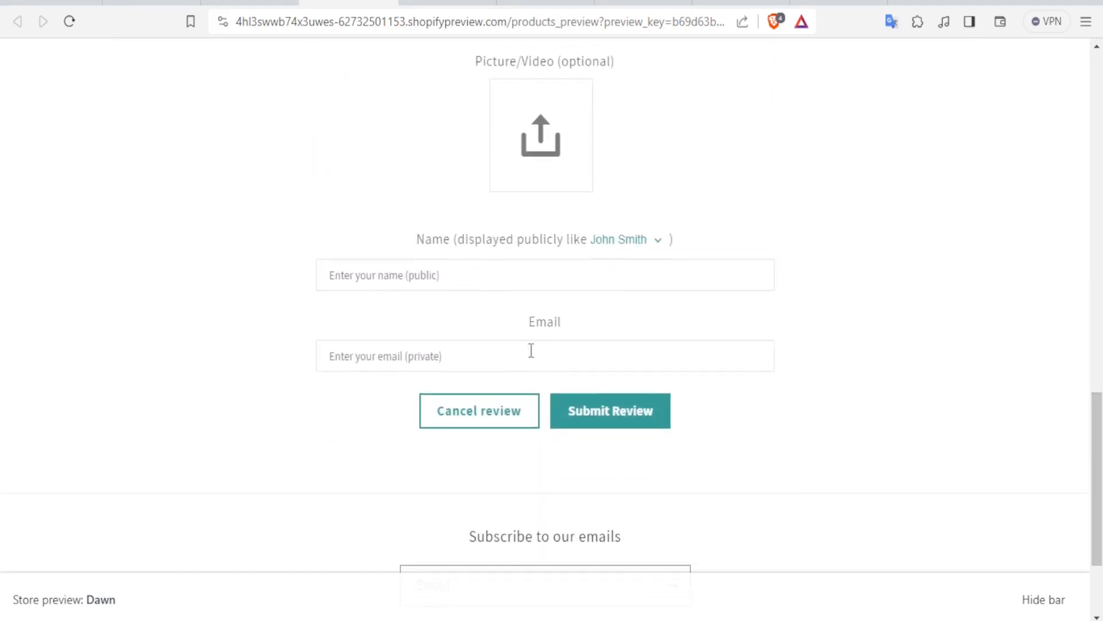
left_click(393, 277)
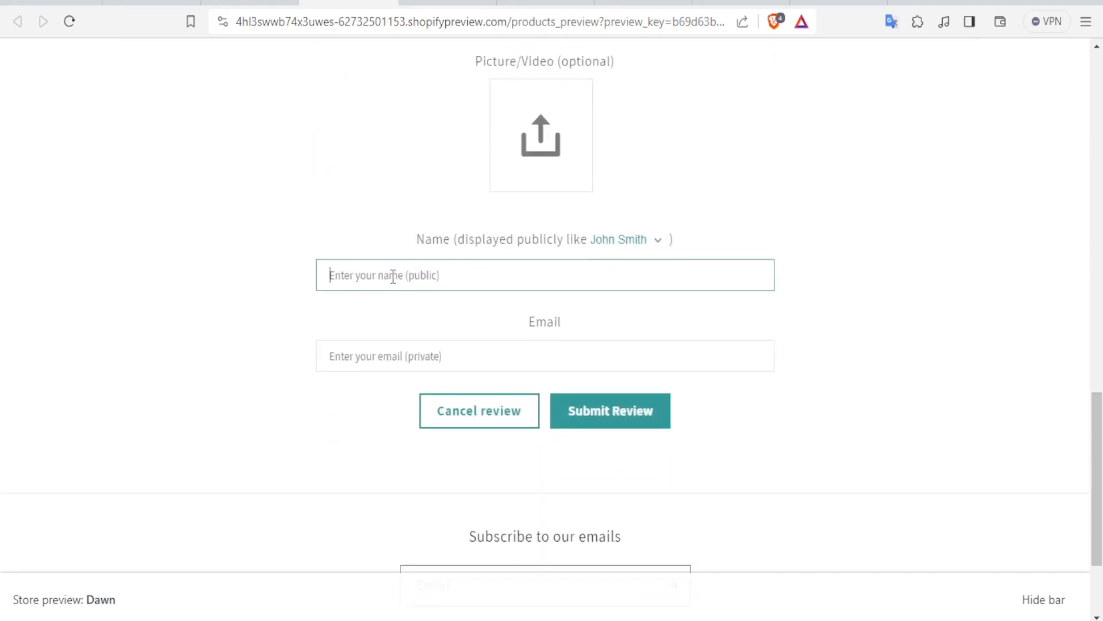
type("Joh")
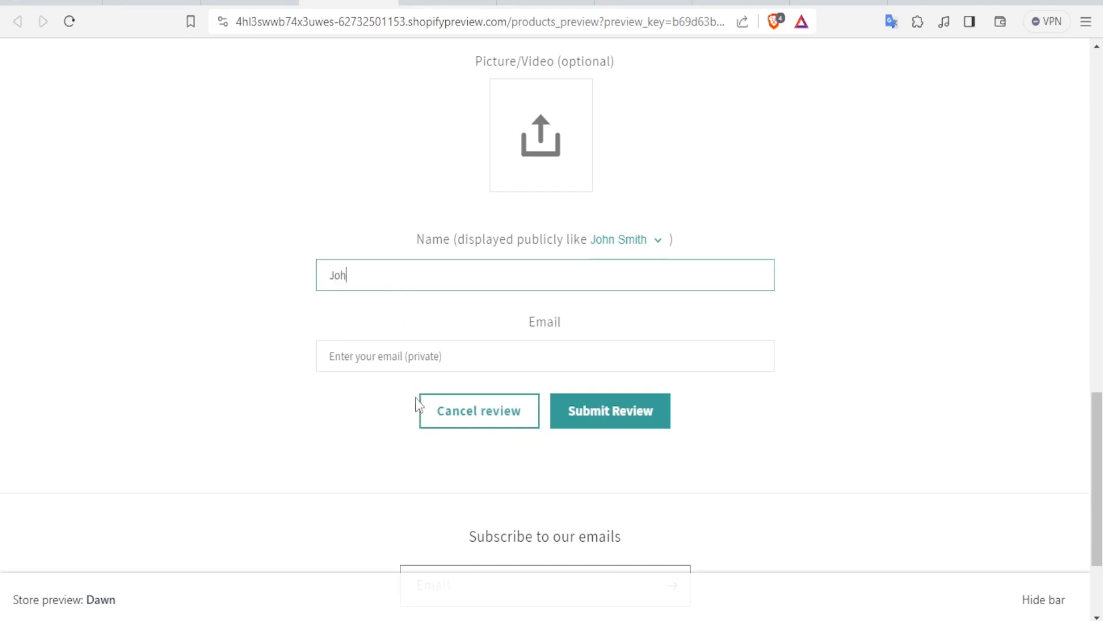
left_click(396, 358)
type("Sweet and fresh product, Highly reccommended")
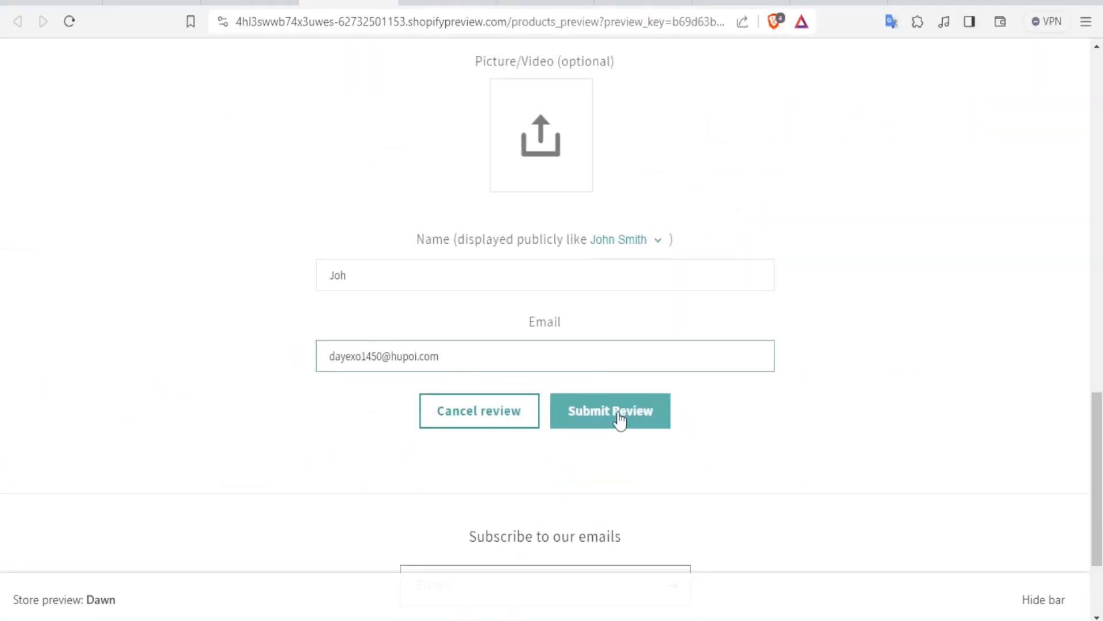
left_click(619, 421)
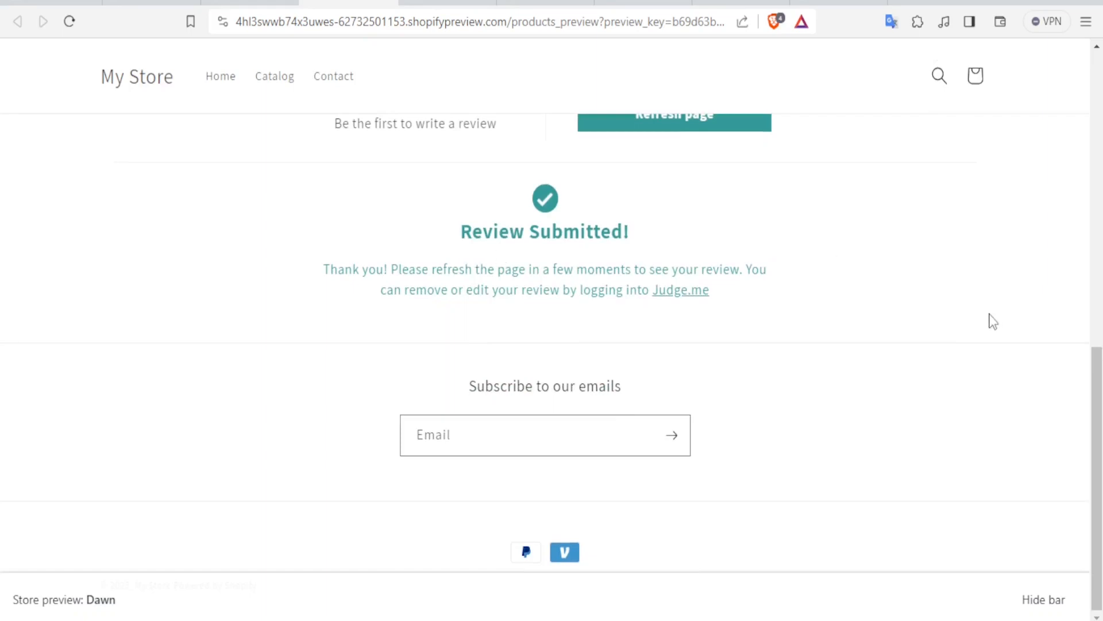
Step: Reload the Canned Fruits page and examine the submitted review and the product's rating summary
left_click_drag(1098, 447, 1081, 64)
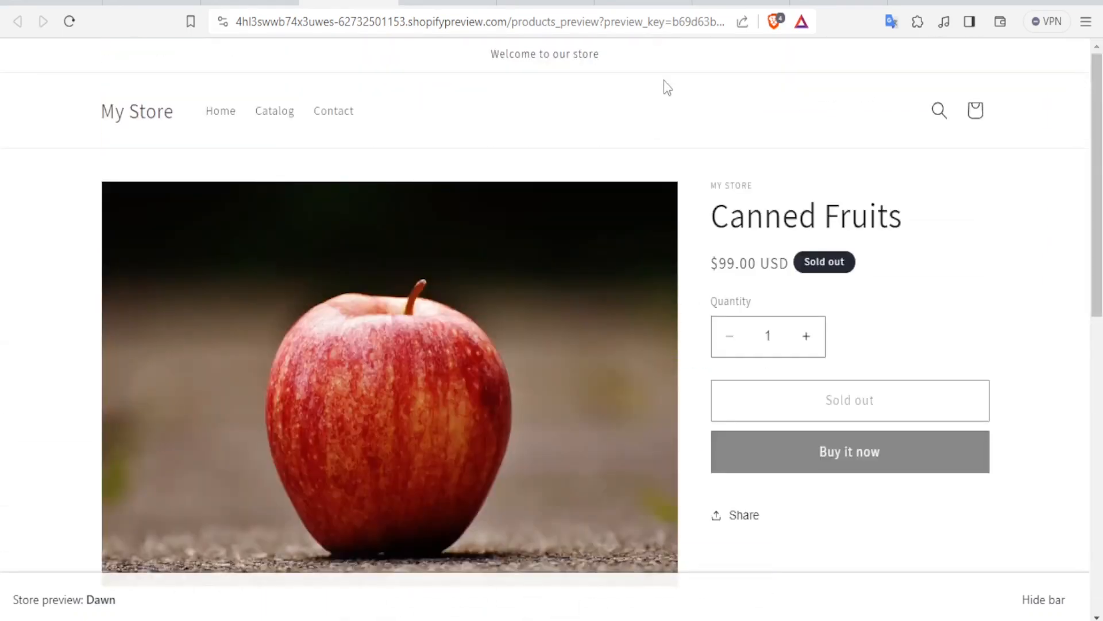
left_click(71, 24)
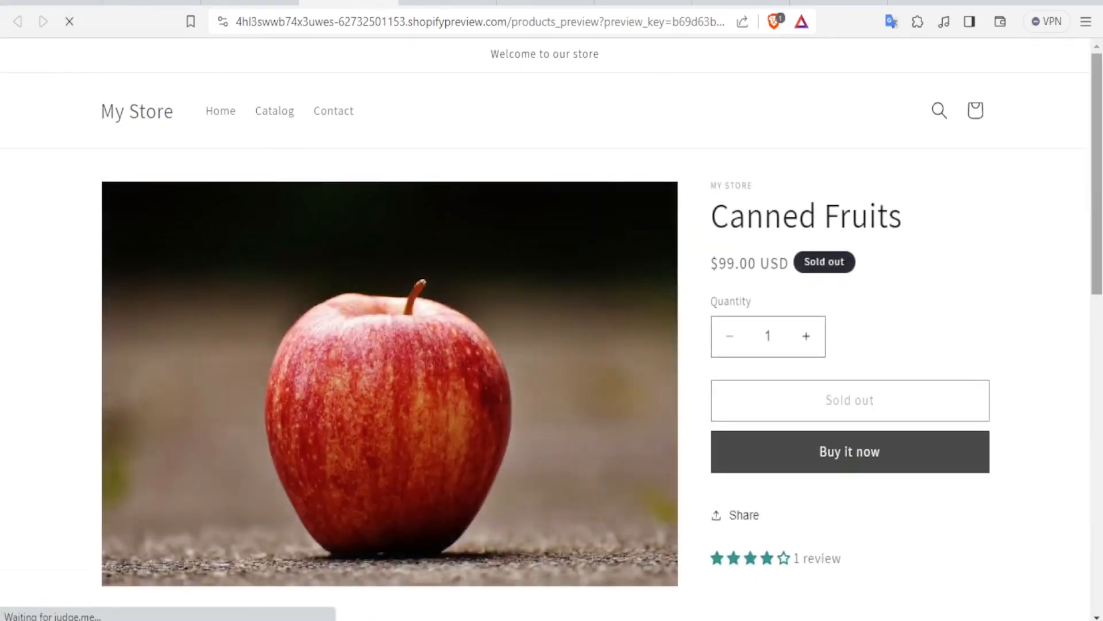
left_click_drag(1097, 176, 1097, 359)
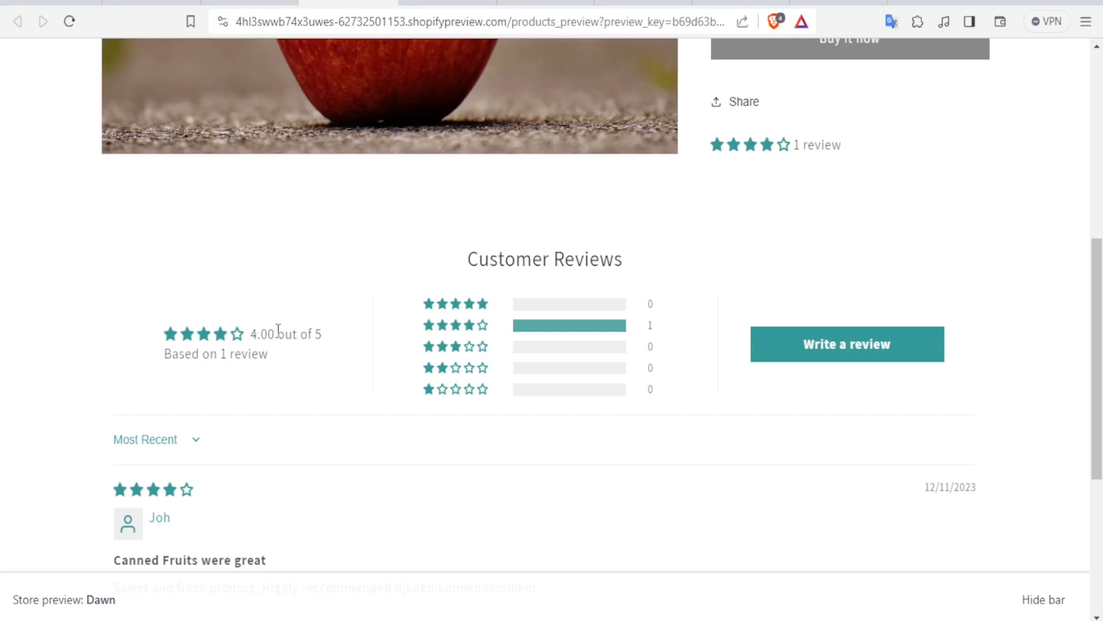
scroll(260, 481, "down", 3)
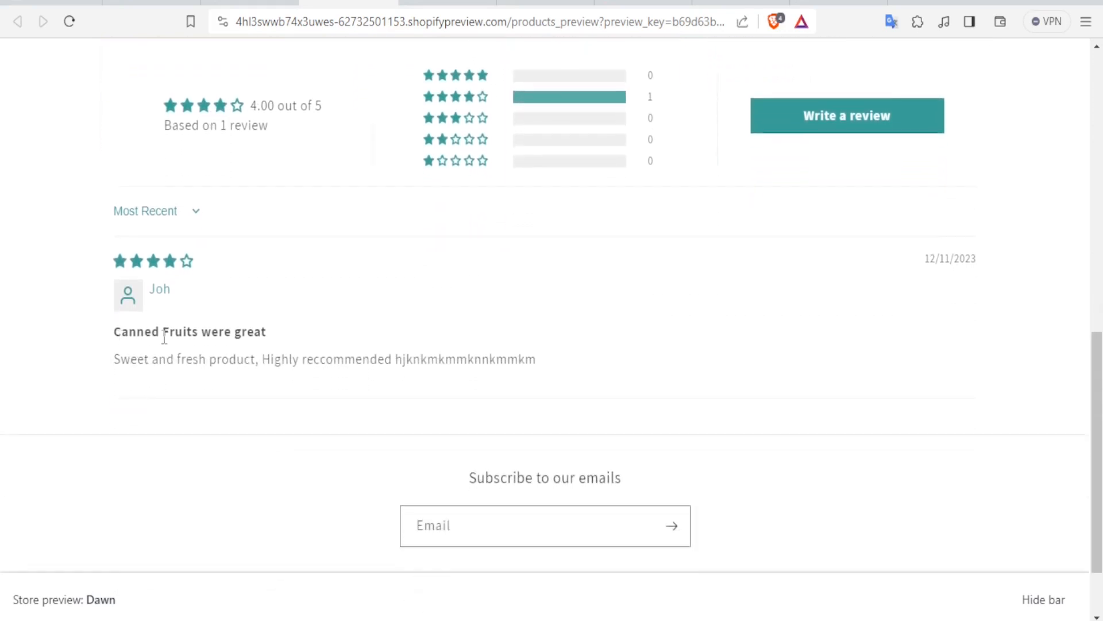
left_click_drag(117, 358, 485, 352)
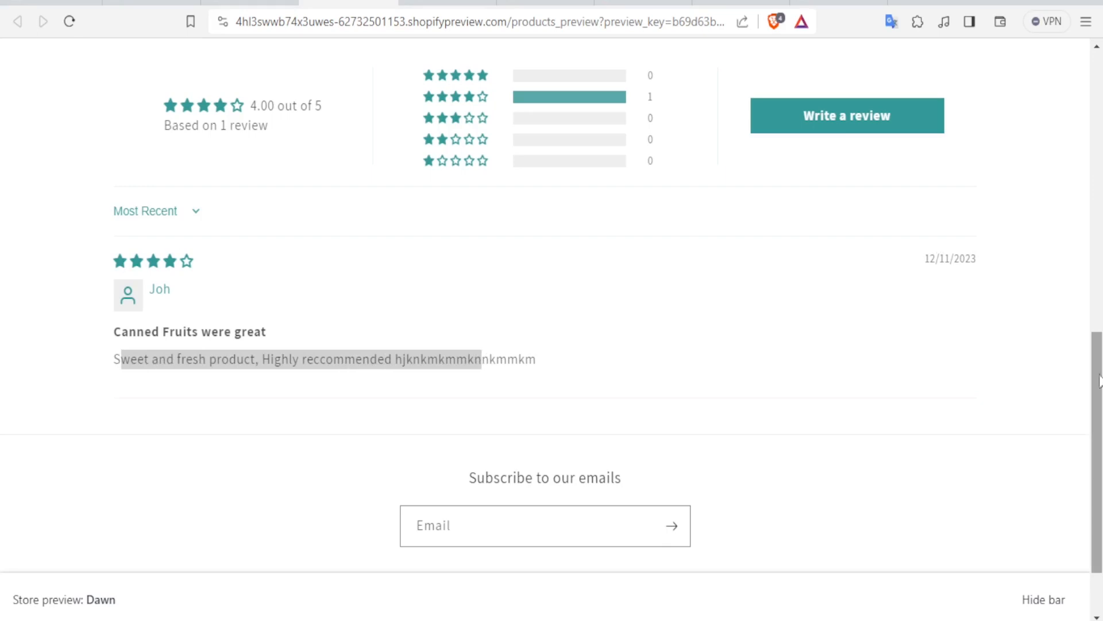
scroll(1101, 379, "up", 12)
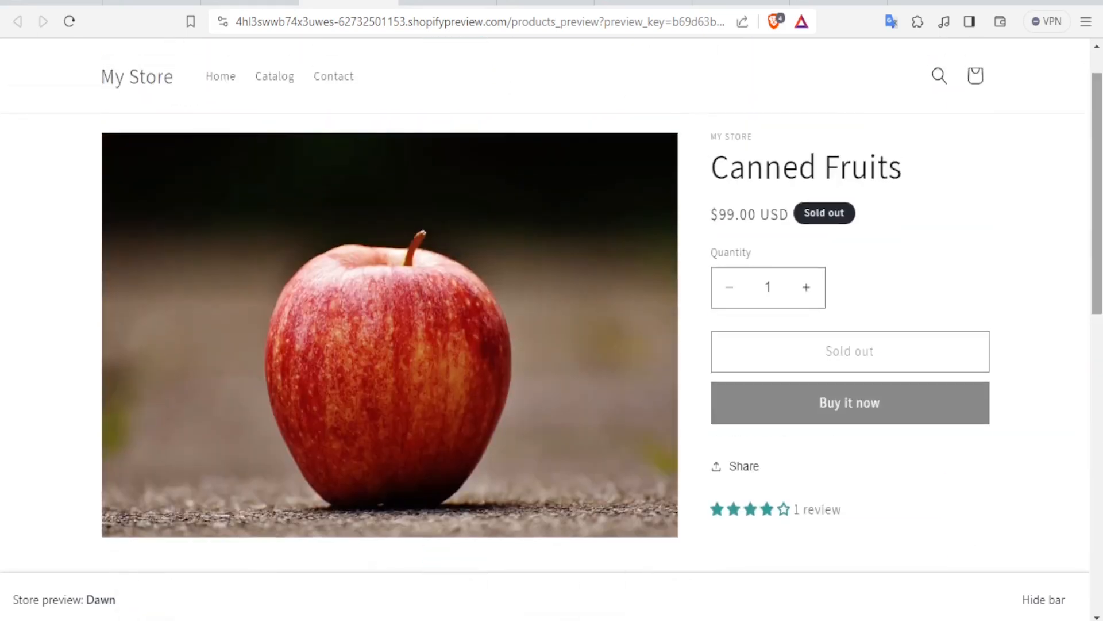